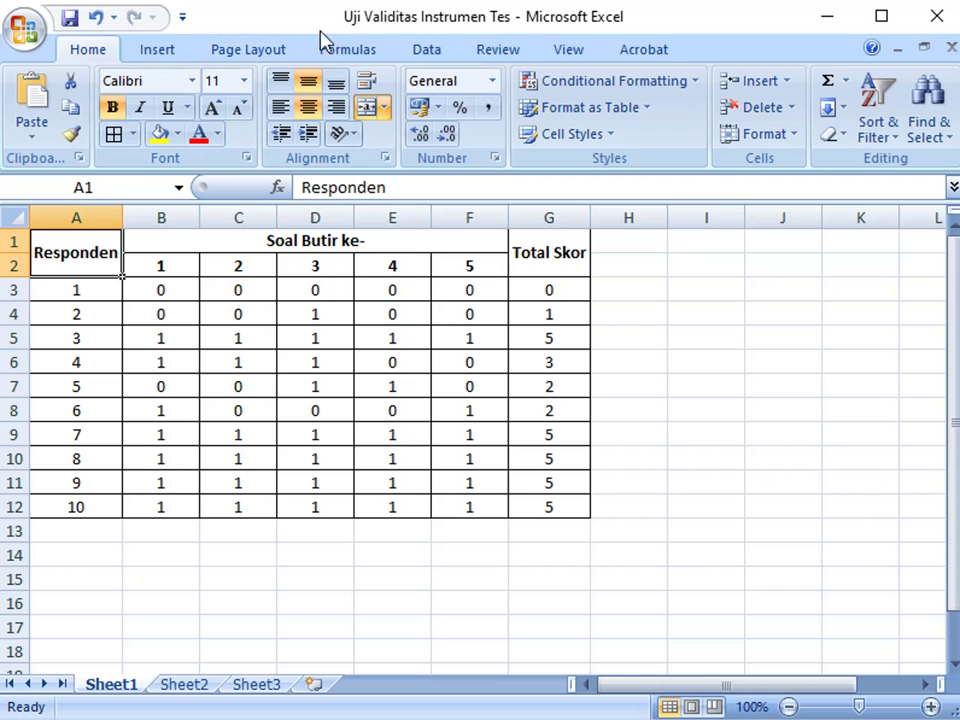
Start a Correlation data analysis with B3:G12, the item scores and total scores, as the input range
click(376, 58)
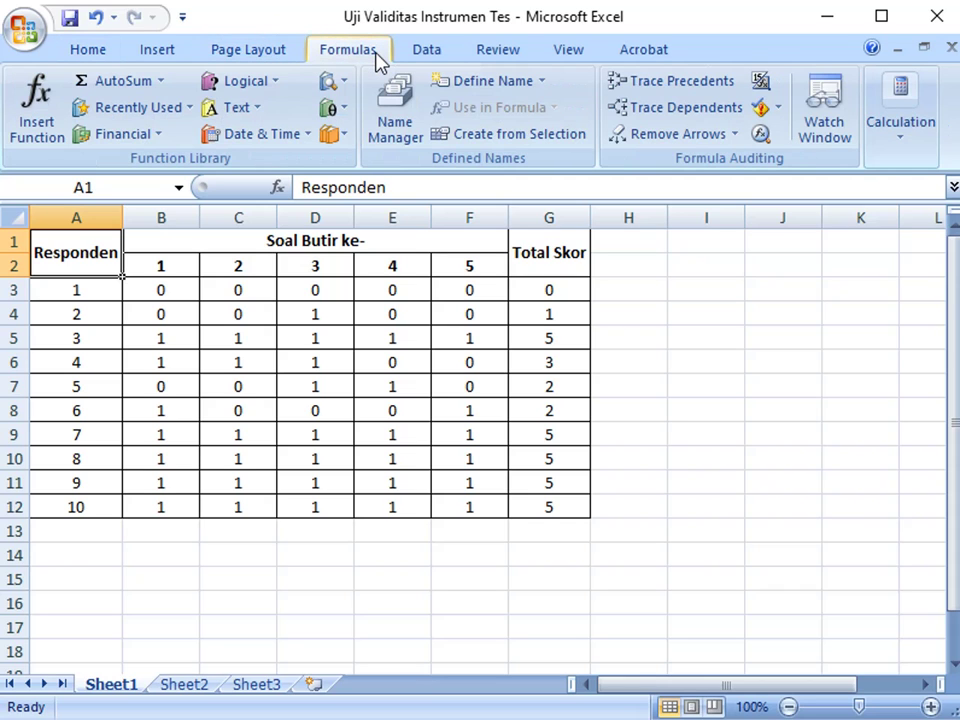
click(412, 54)
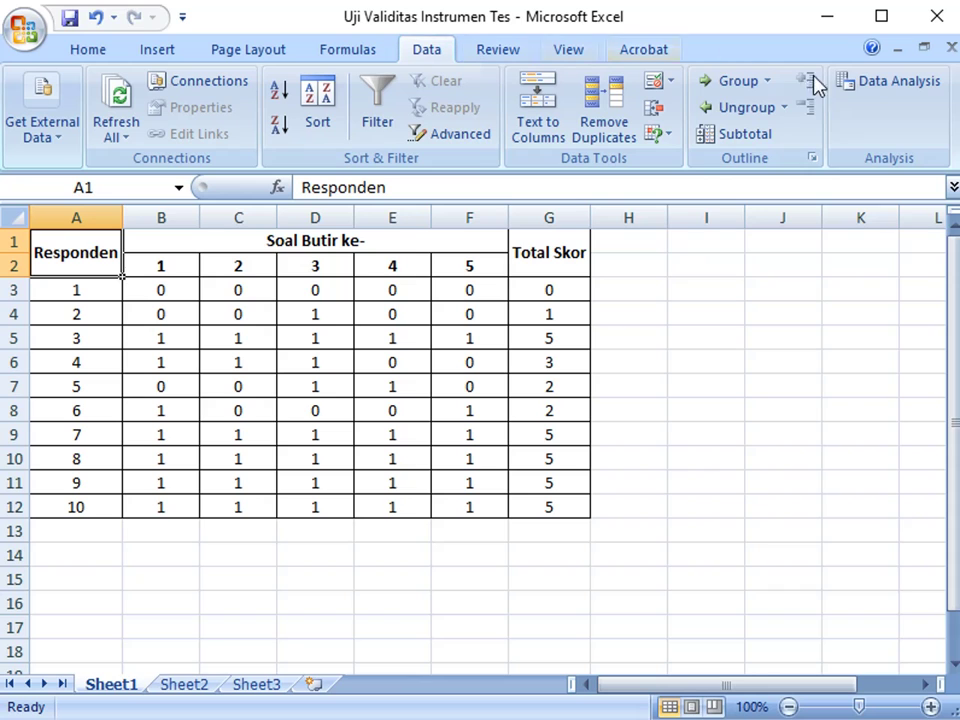
click(874, 88)
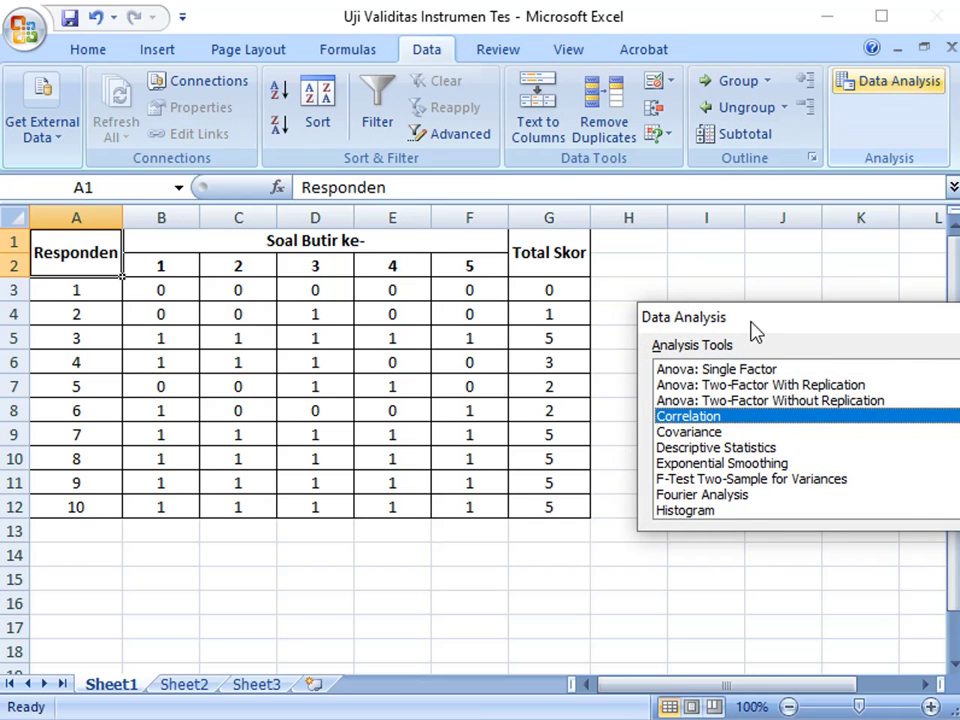
drag(754, 328, 296, 255)
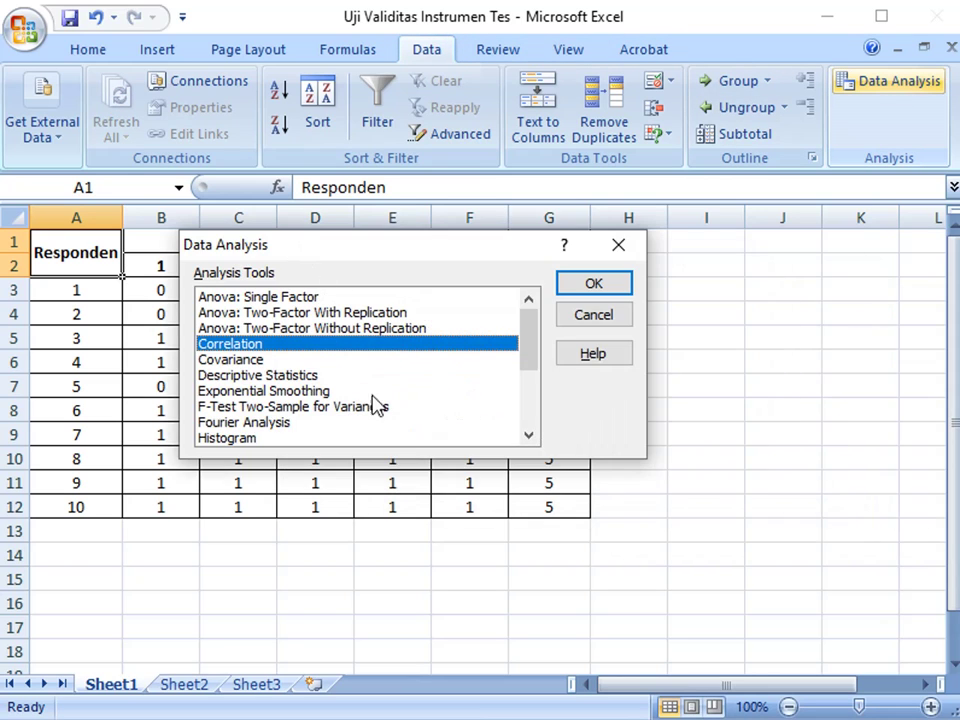
click(588, 284)
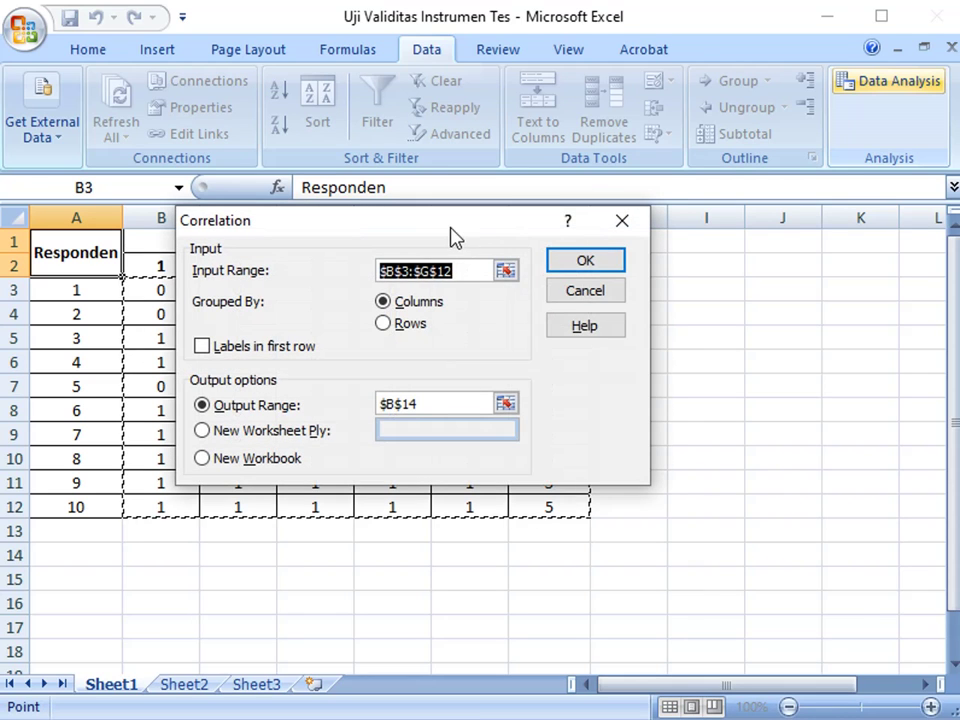
drag(455, 237, 521, 471)
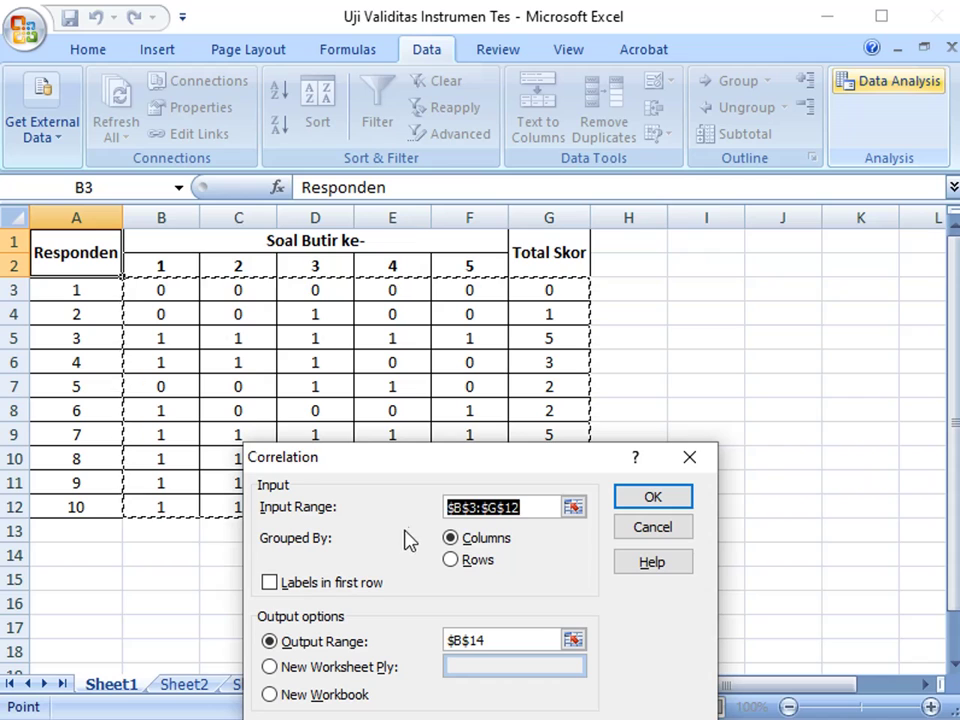
click(163, 287)
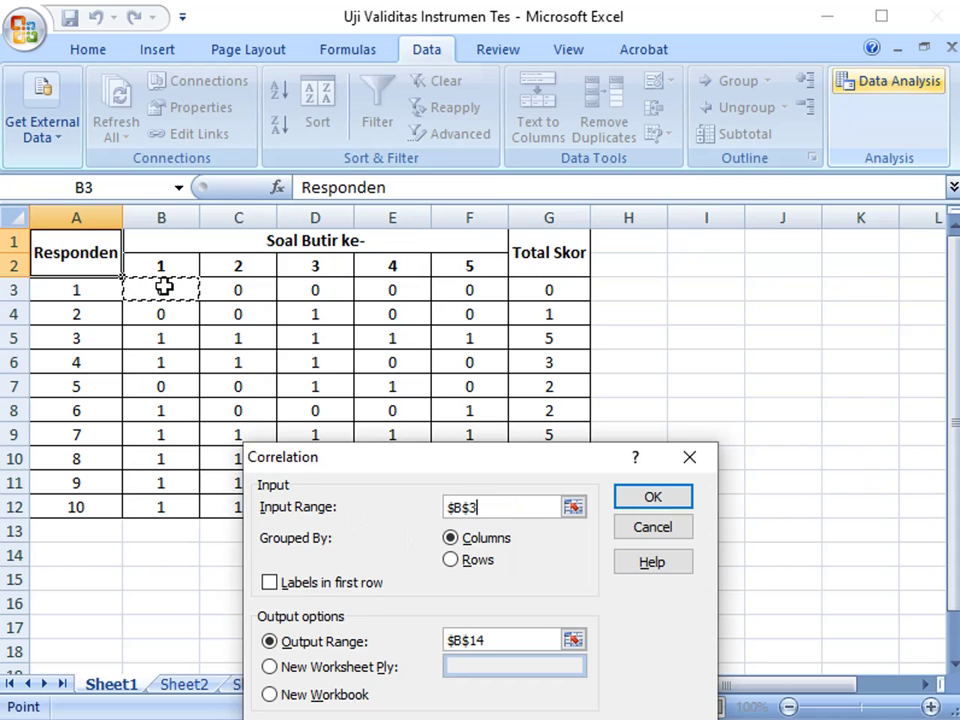
drag(163, 287, 562, 510)
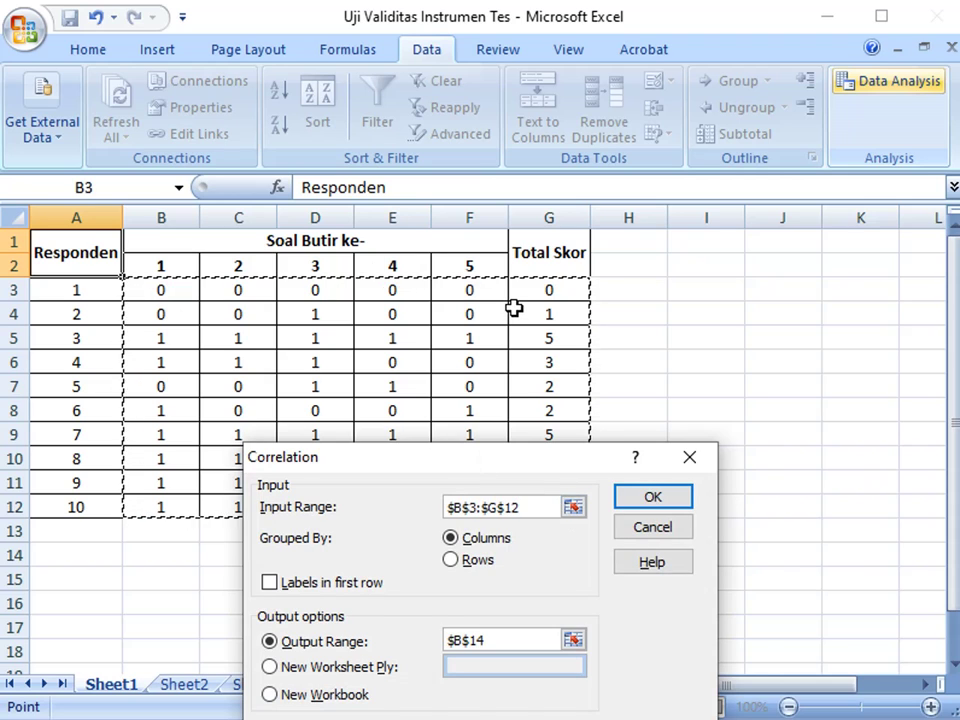
Set the correlation output range to cell A14 and run the analysis
click(487, 640)
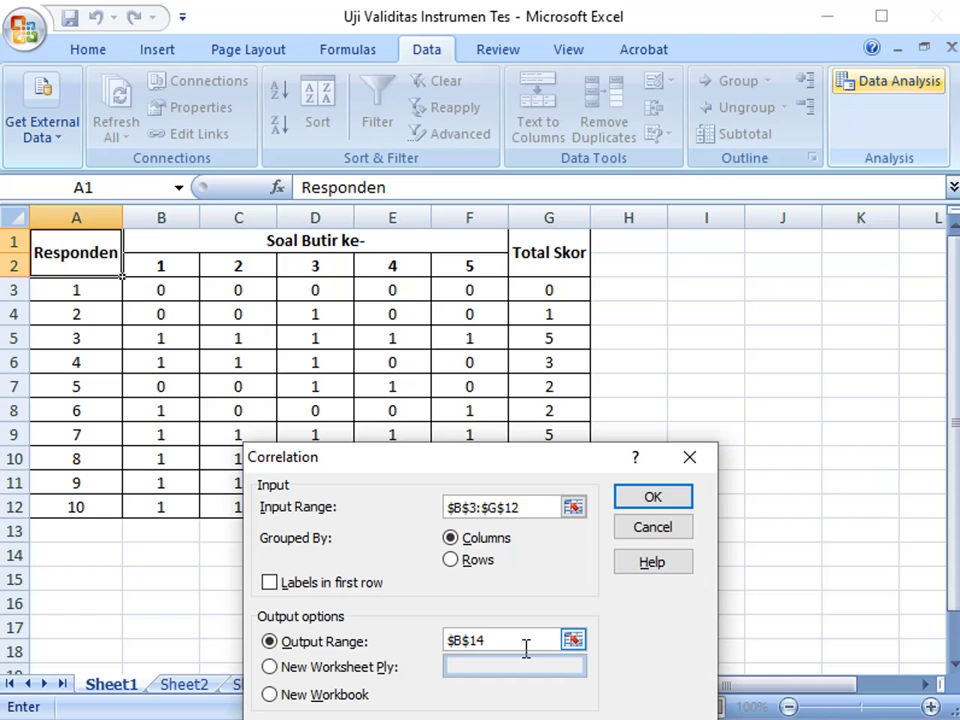
drag(507, 640, 407, 636)
key(BackSpace)
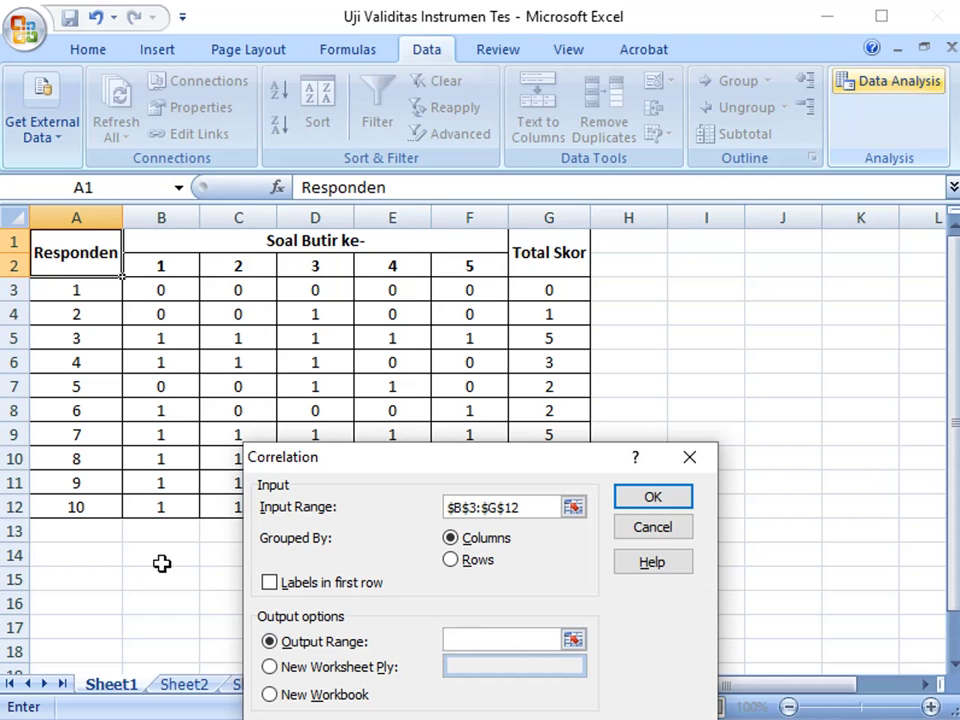
click(111, 556)
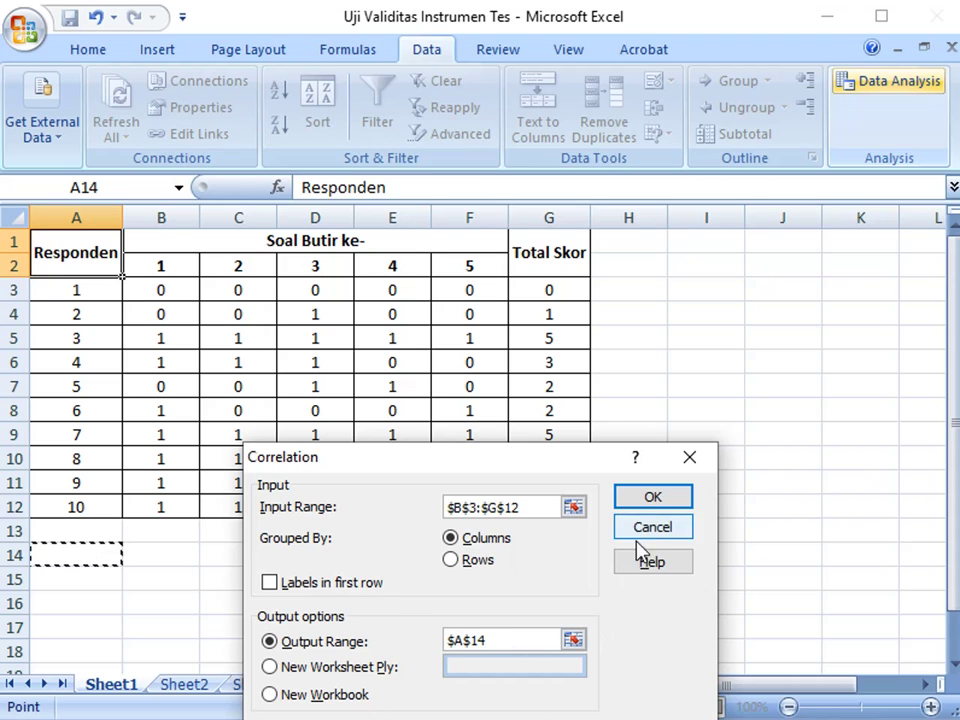
click(677, 497)
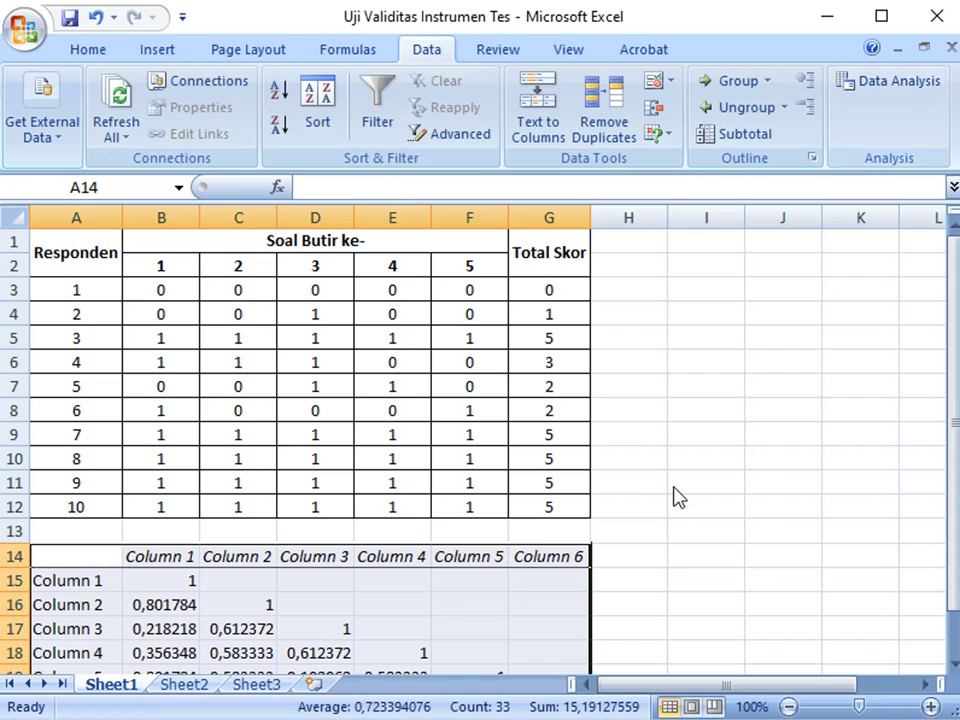
Relabel the correlation matrix's column headings in B14:G14 as B1, B2, B3, B4, B5 and Total
scroll(675, 490, down, 2)
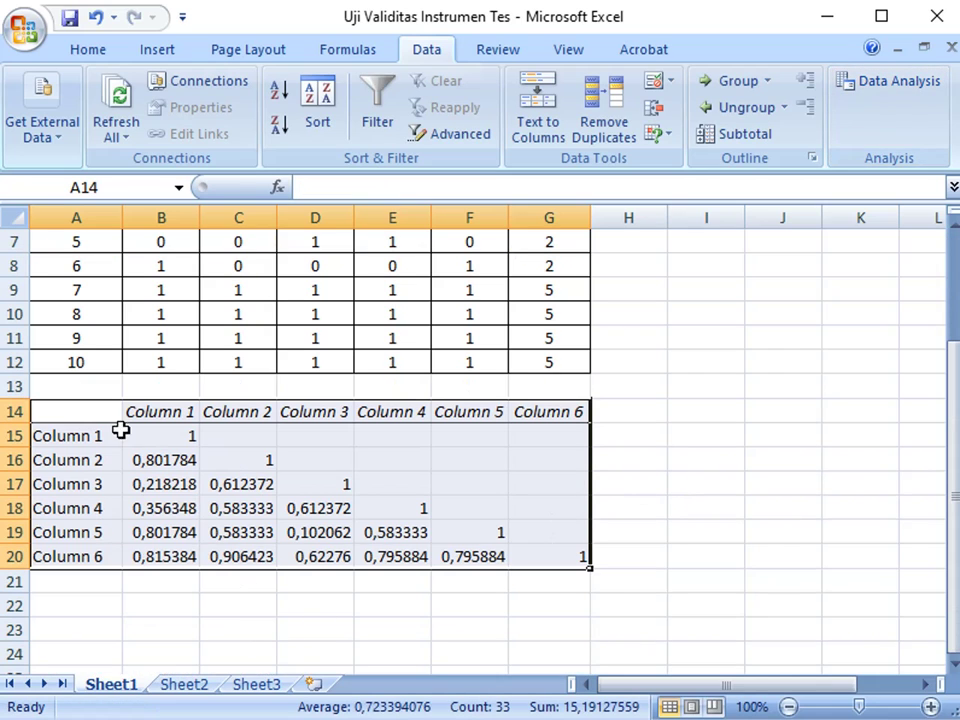
click(129, 412)
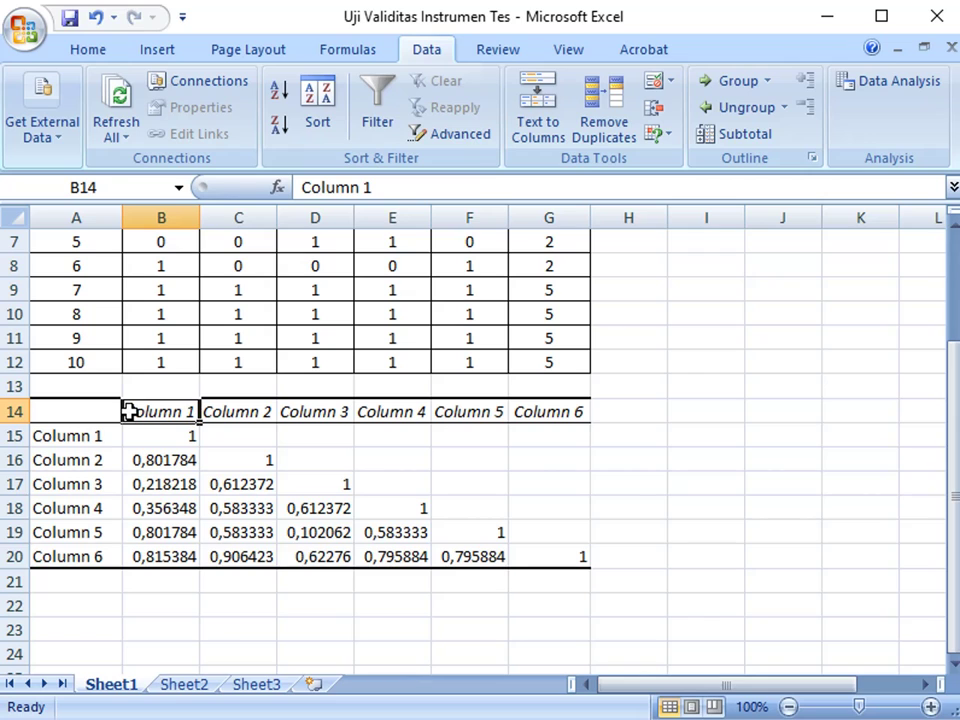
text(B1)
key(Tab)
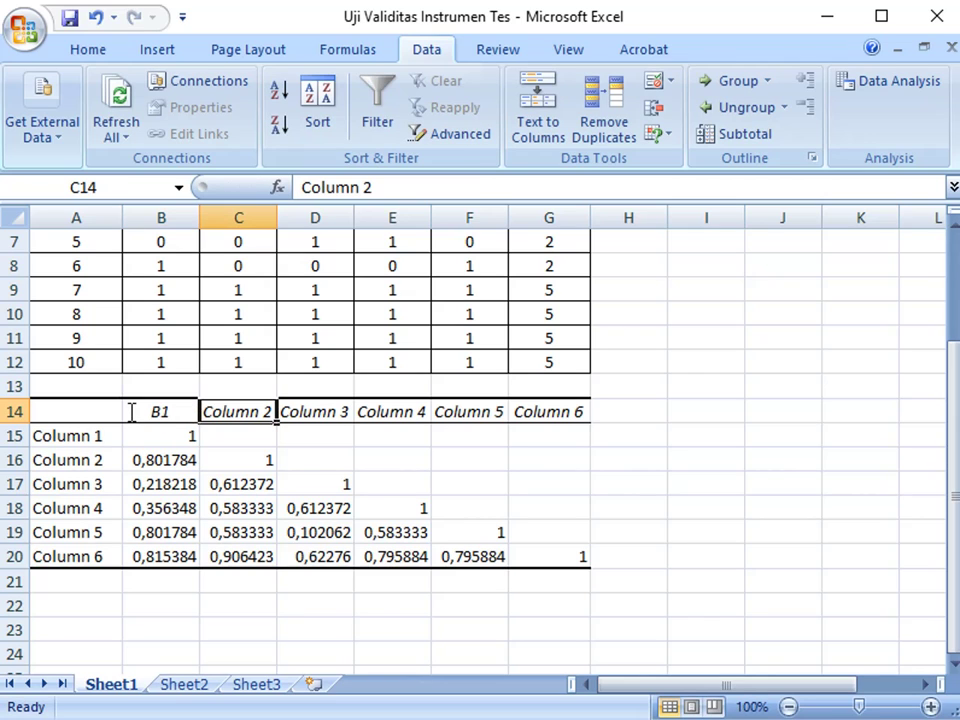
text(B2)
key(Tab)
text(B)
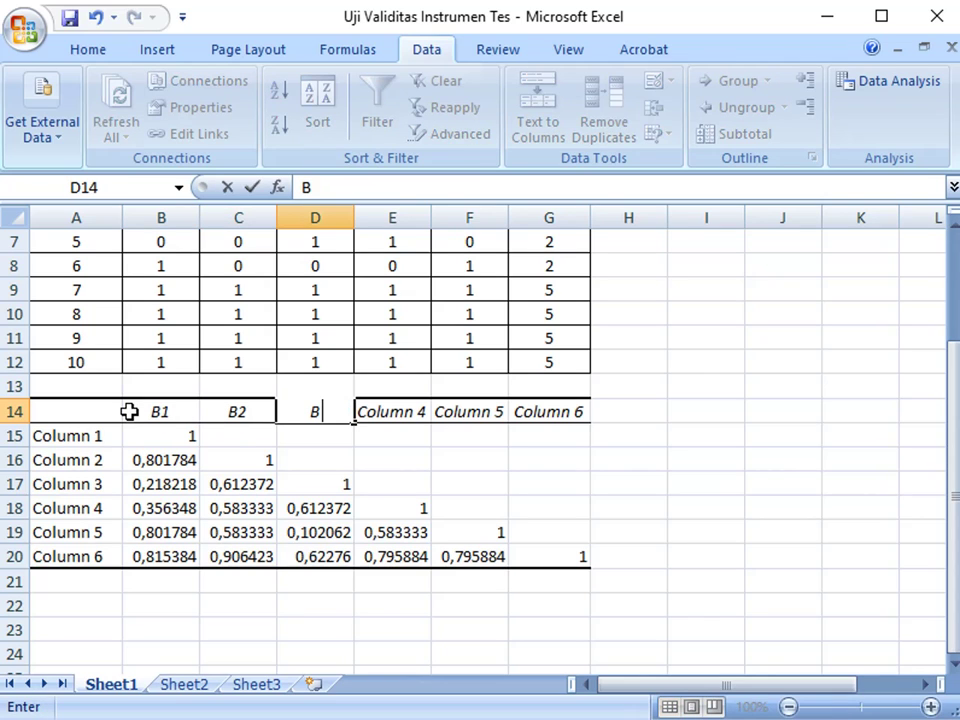
text(3)
key(Tab)
text(B4)
key(Tab)
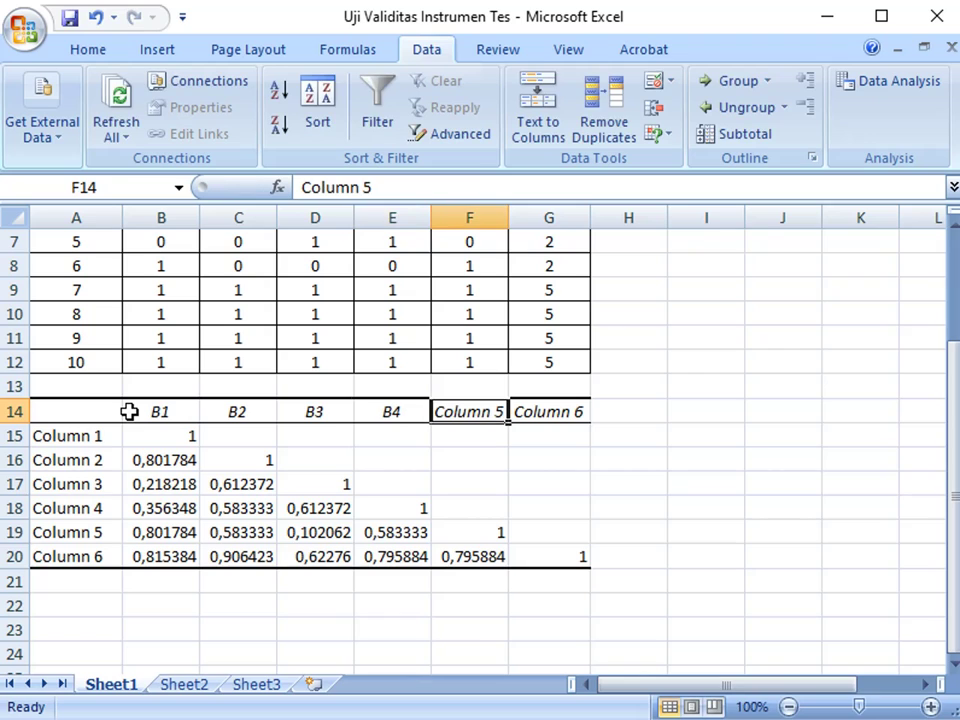
text(B5)
key(Tab)
text(T)
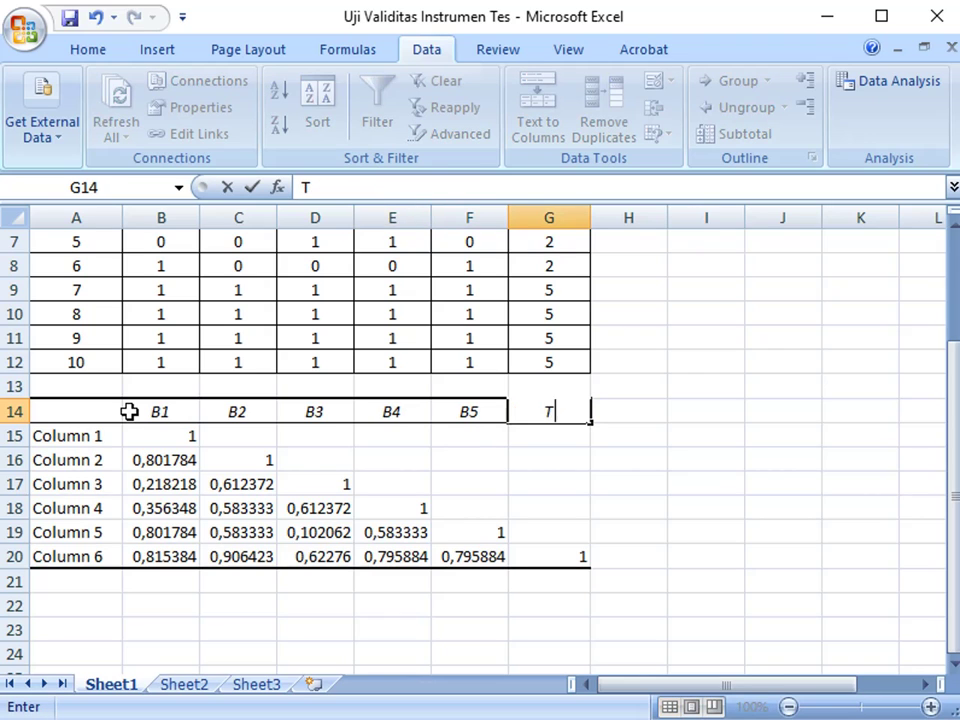
text(otal)
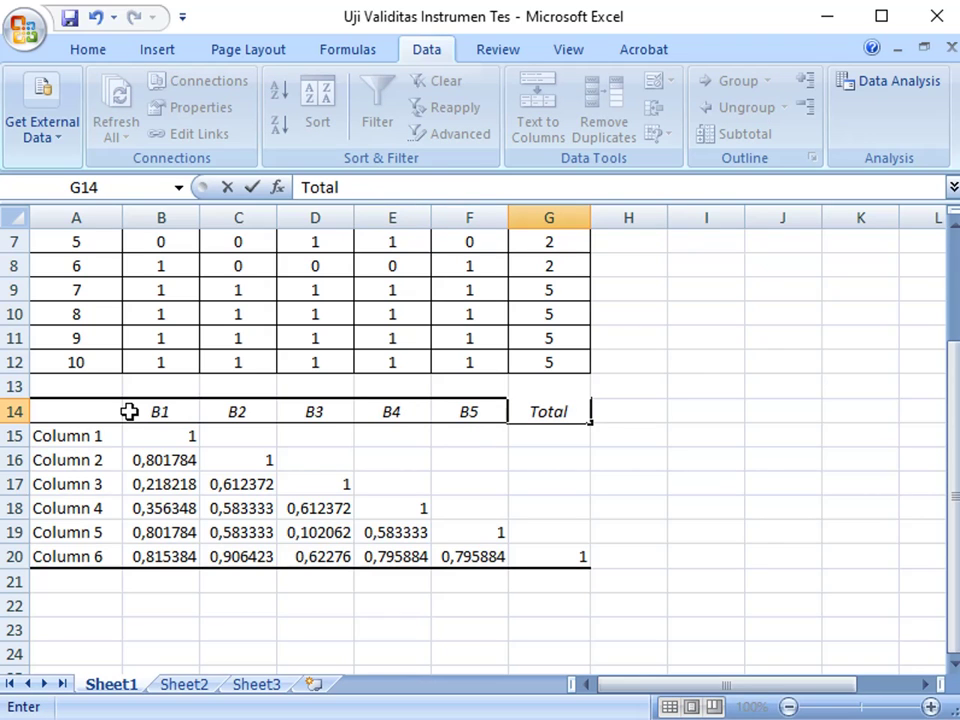
Relabel the correlation matrix's row headings in A15:A20 as B1, B2, B3, B4, B5 and Total
click(78, 435)
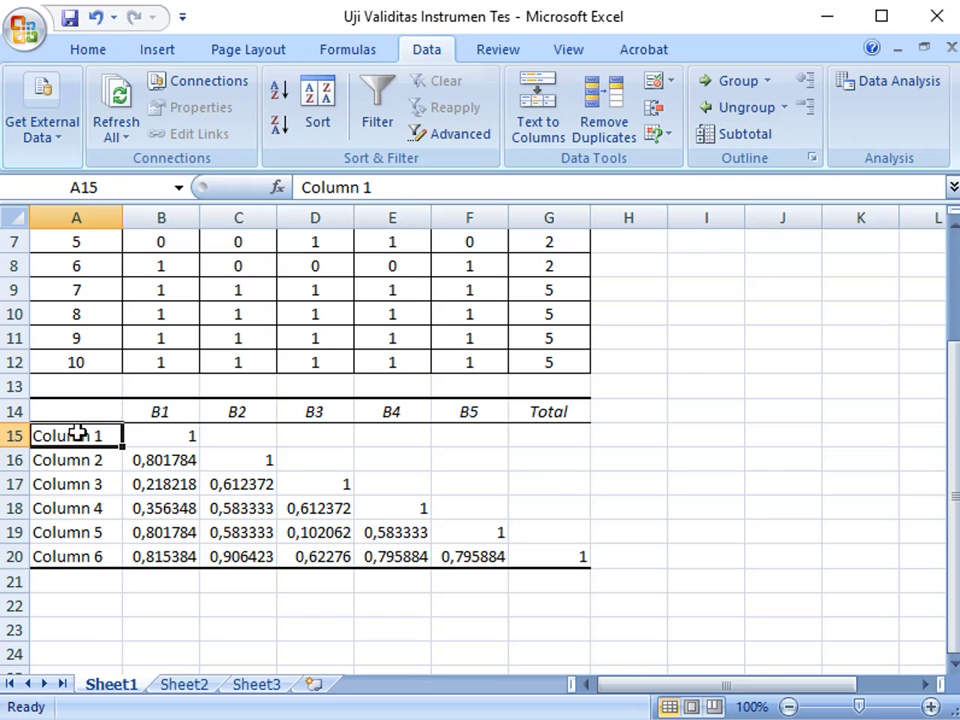
text(B1)
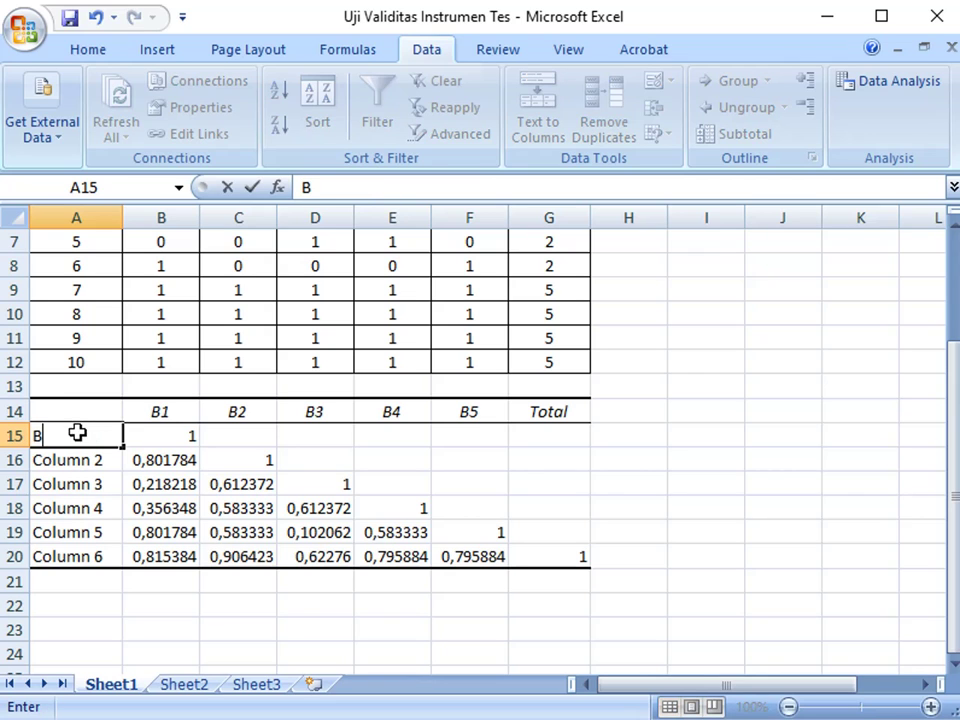
key(Return)
text(B2)
key(Return)
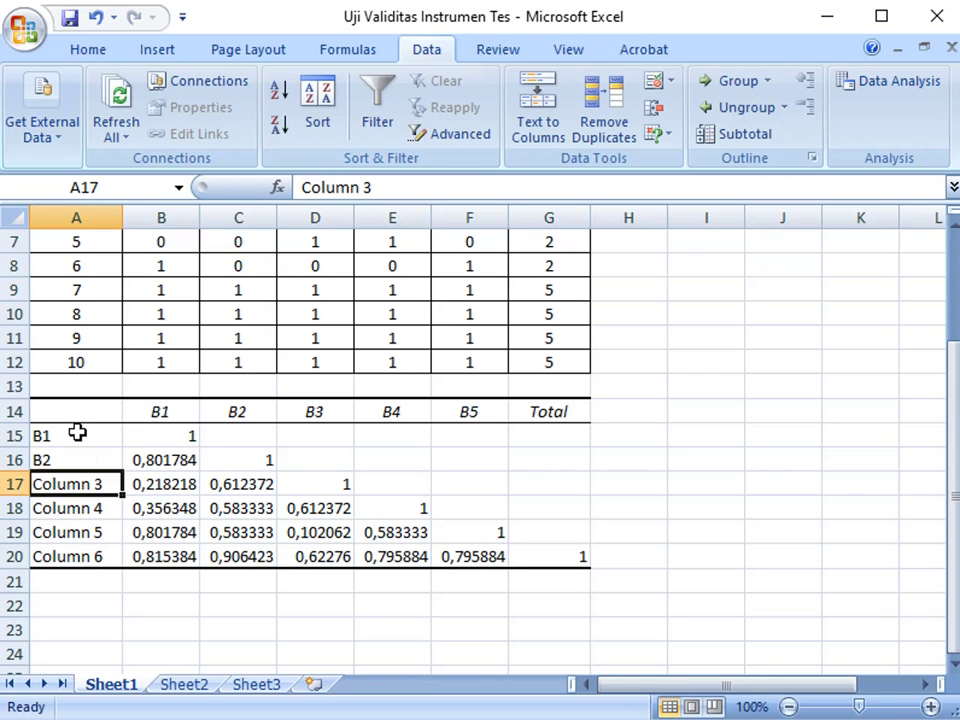
text(B3)
key(Return)
text(B4)
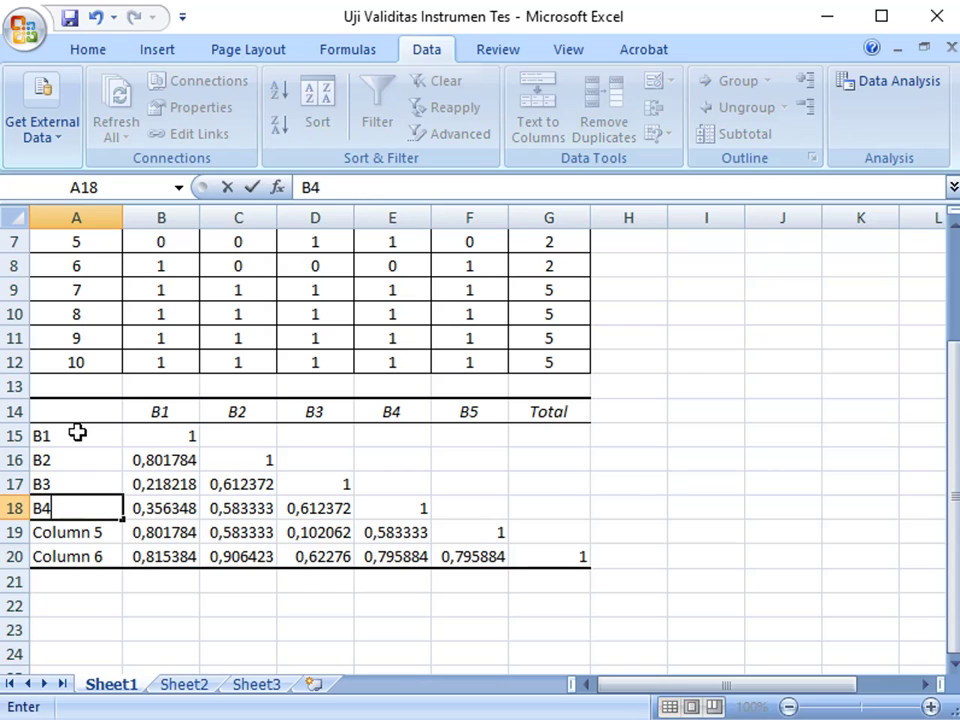
key(Return)
text(B5)
key(Return)
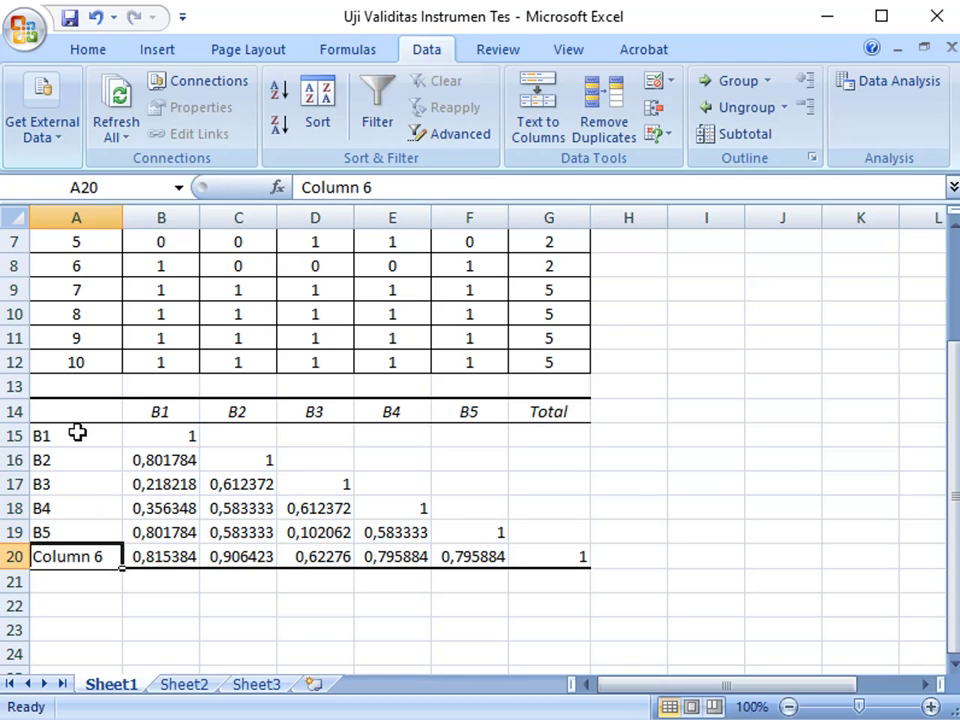
text(Tota;)
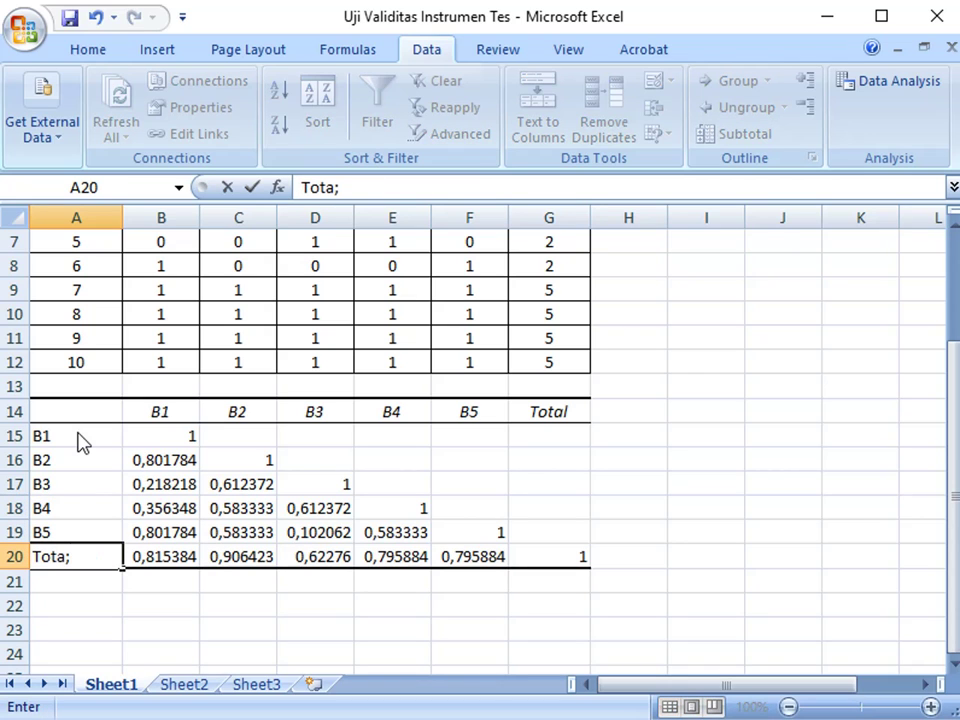
key(BackSpace)
text(l)
Make the correlation values of the five items in the Total row, B20:F20, bold
click(139, 557)
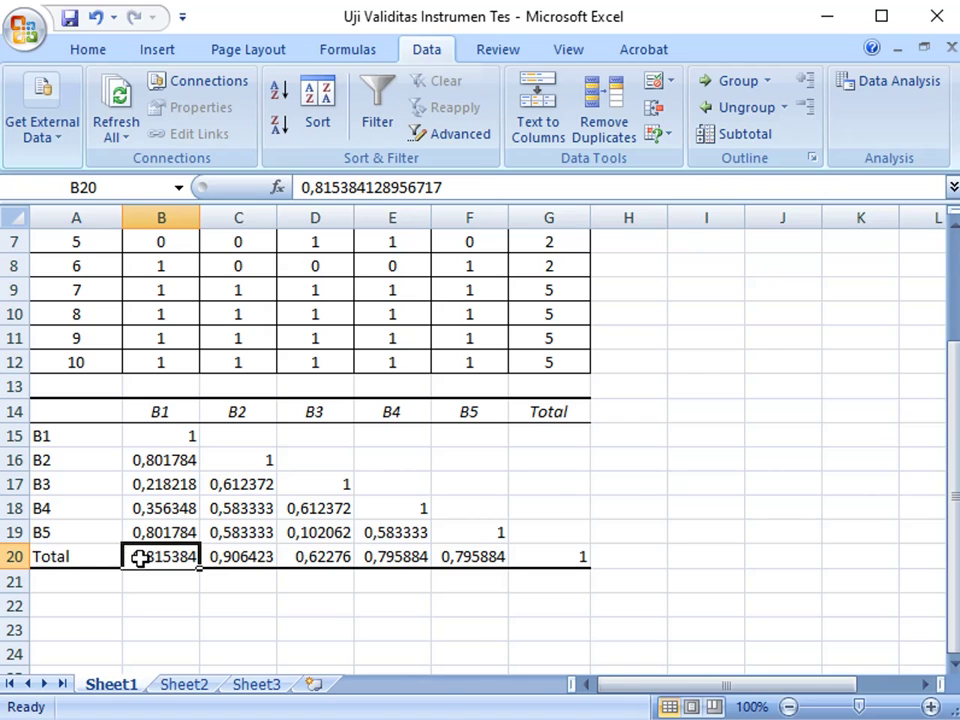
drag(139, 557, 456, 552)
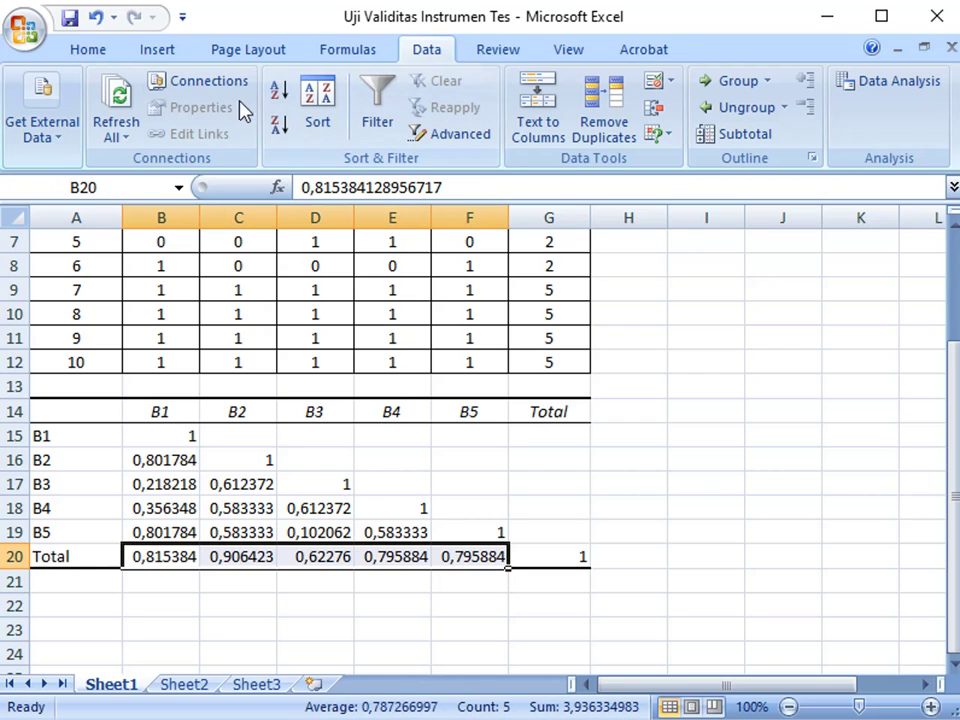
click(100, 52)
click(113, 108)
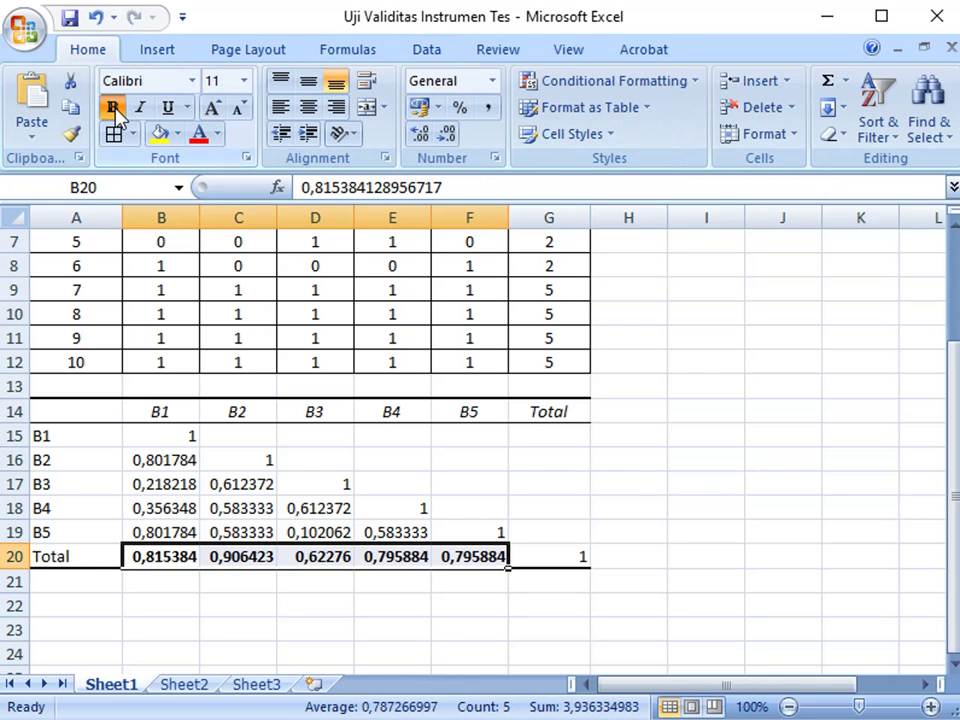
click(233, 641)
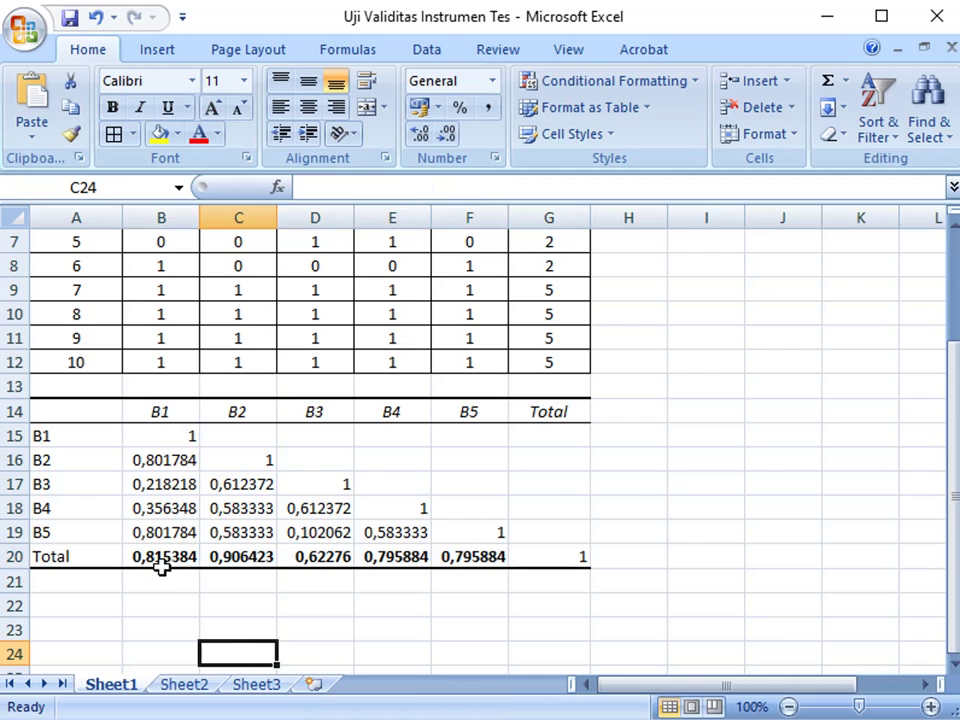
Consult the Uji Validitas.pdf slide for the r_tabel value at α = 5%, and return to the Excel worksheet
click(161, 560)
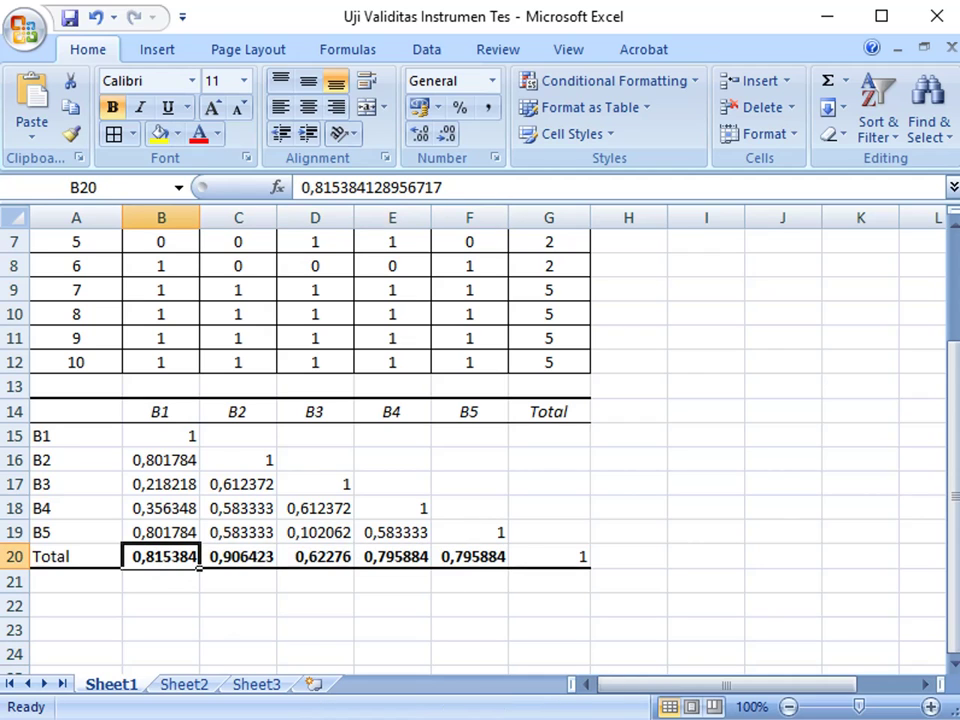
click(434, 681)
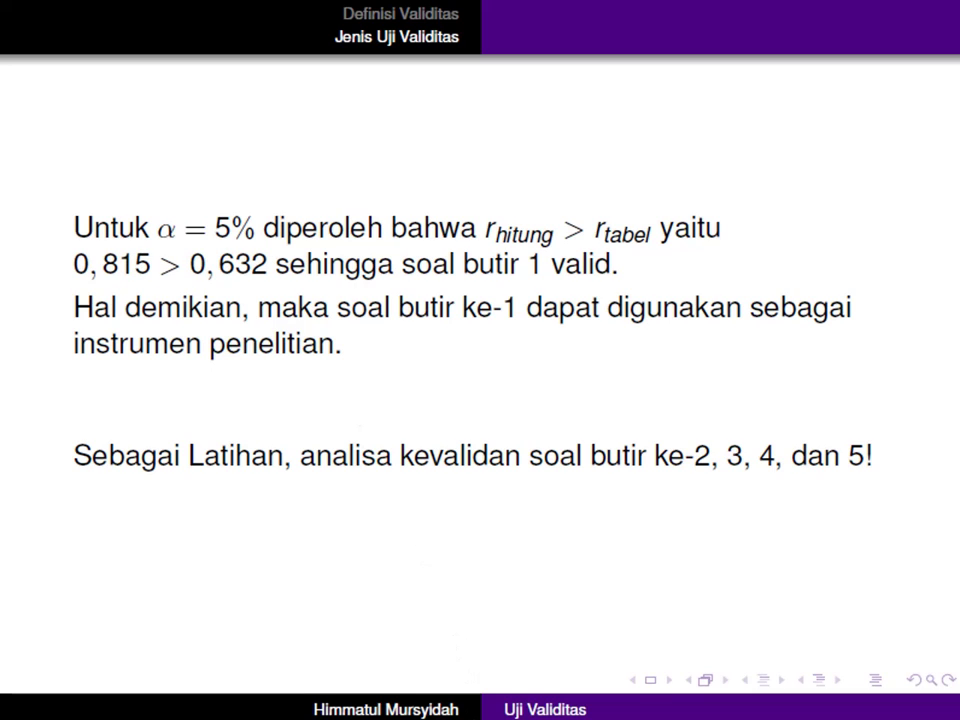
mouse_move(404, 718)
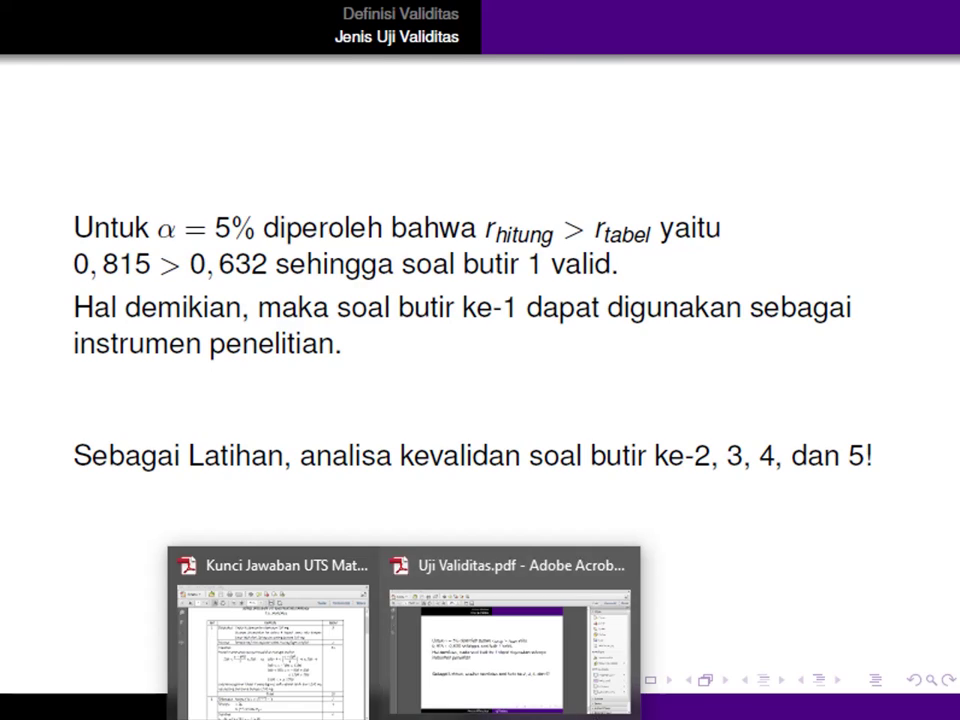
key(alt+Tab)
Enter the label r_tabel in cell I17 and its value 0,632 in cell J17
click(688, 474)
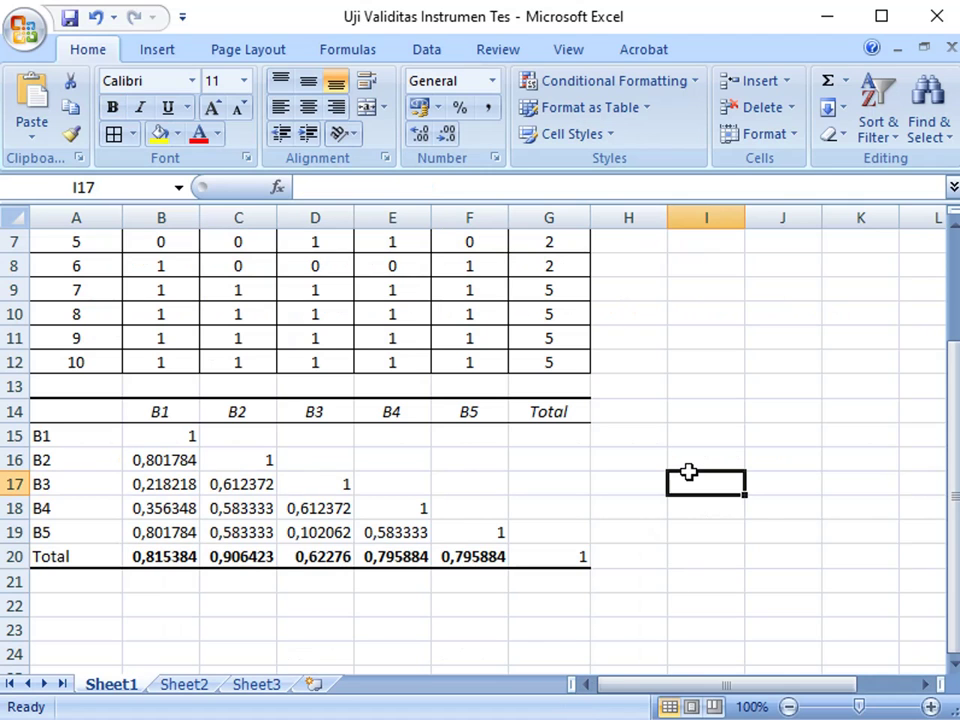
text(r_tabel)
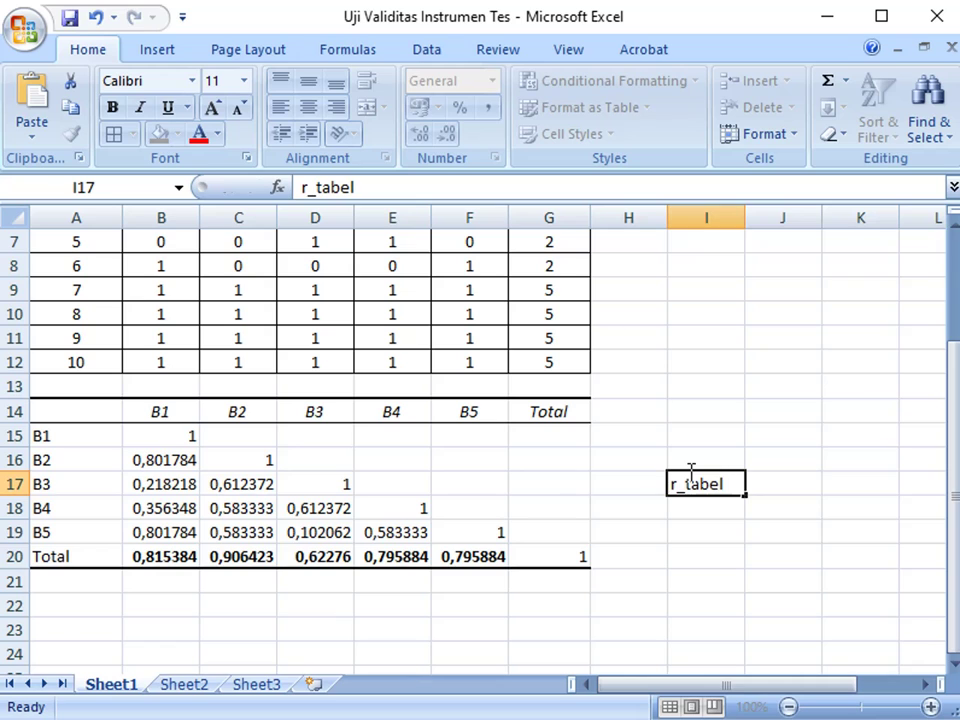
key(Tab)
text(0,632)
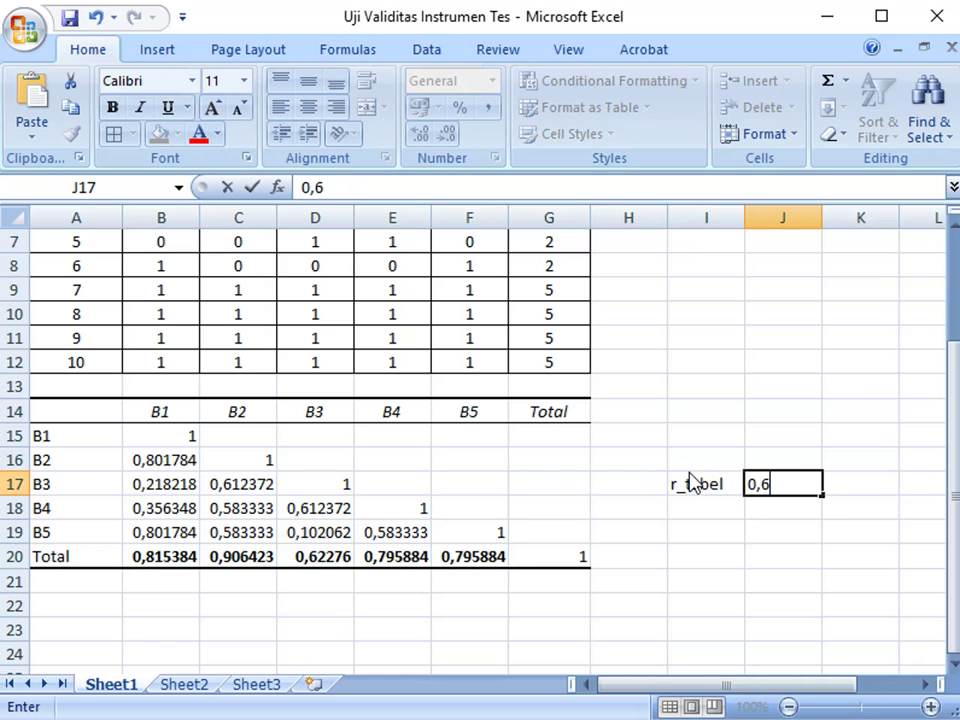
click(261, 606)
Enter VALID in B21 and C21, below the total correlations of items B1 and B2
click(142, 552)
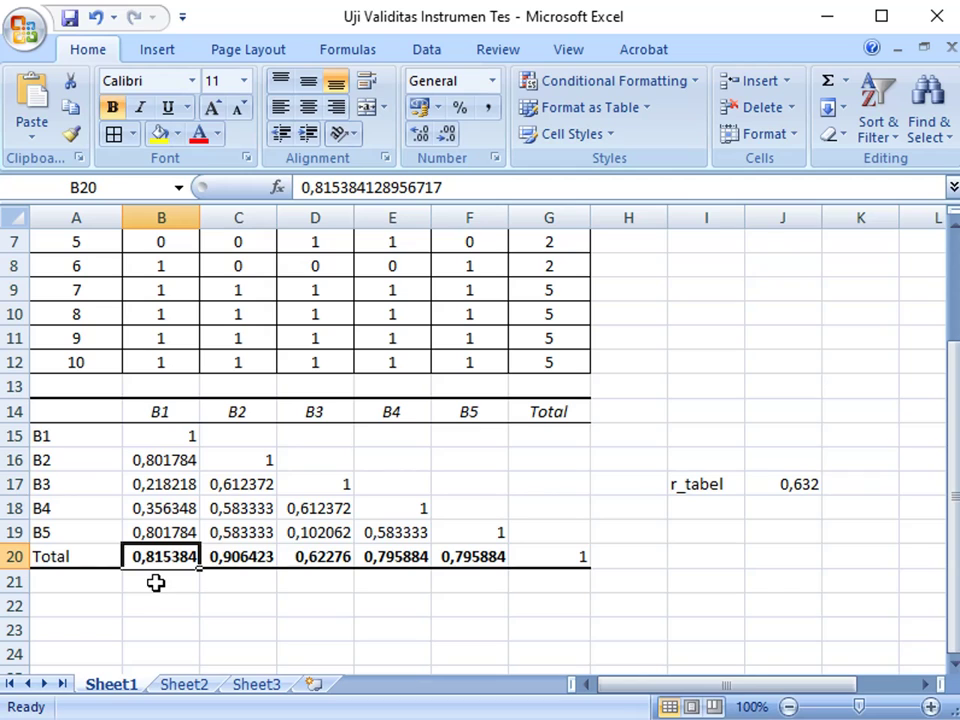
click(156, 583)
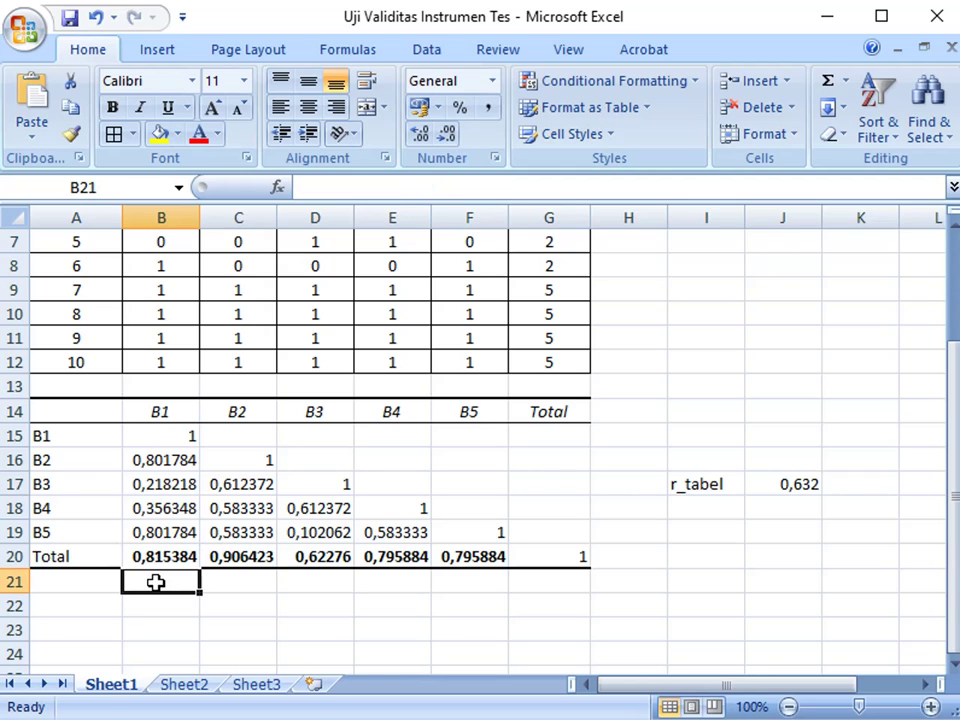
key(Caps_Lock)
text(VALID)
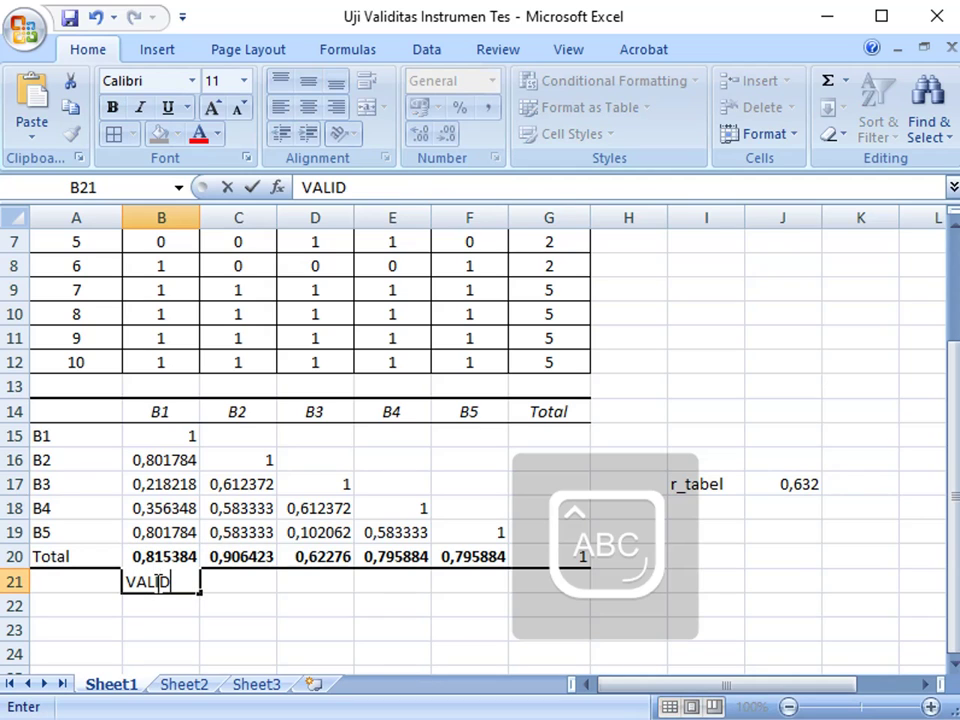
key(Tab)
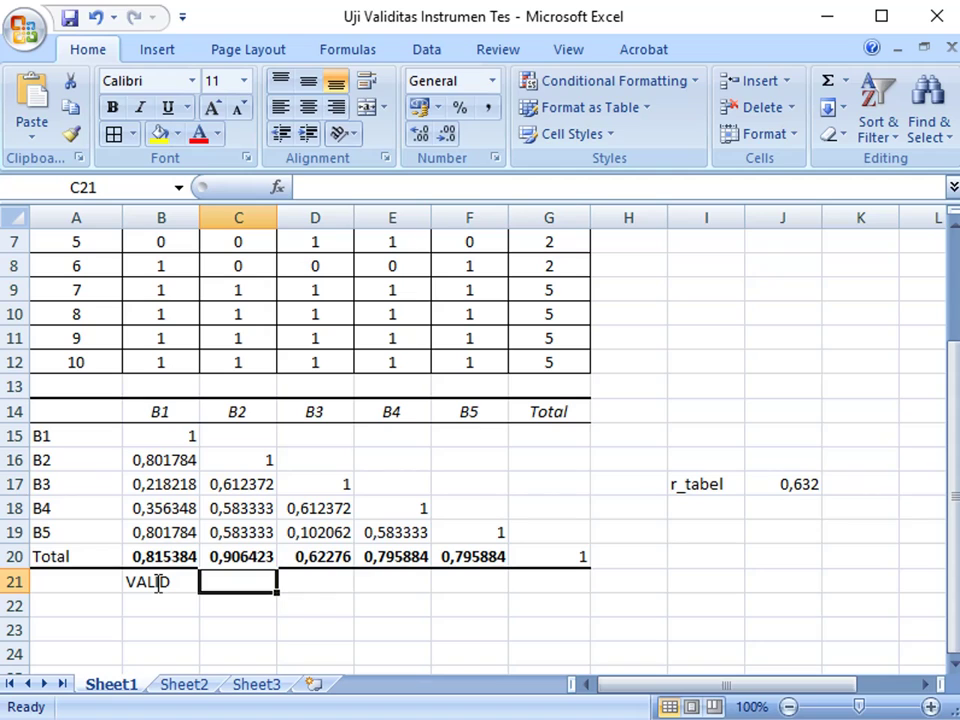
text(VALID)
key(Tab)
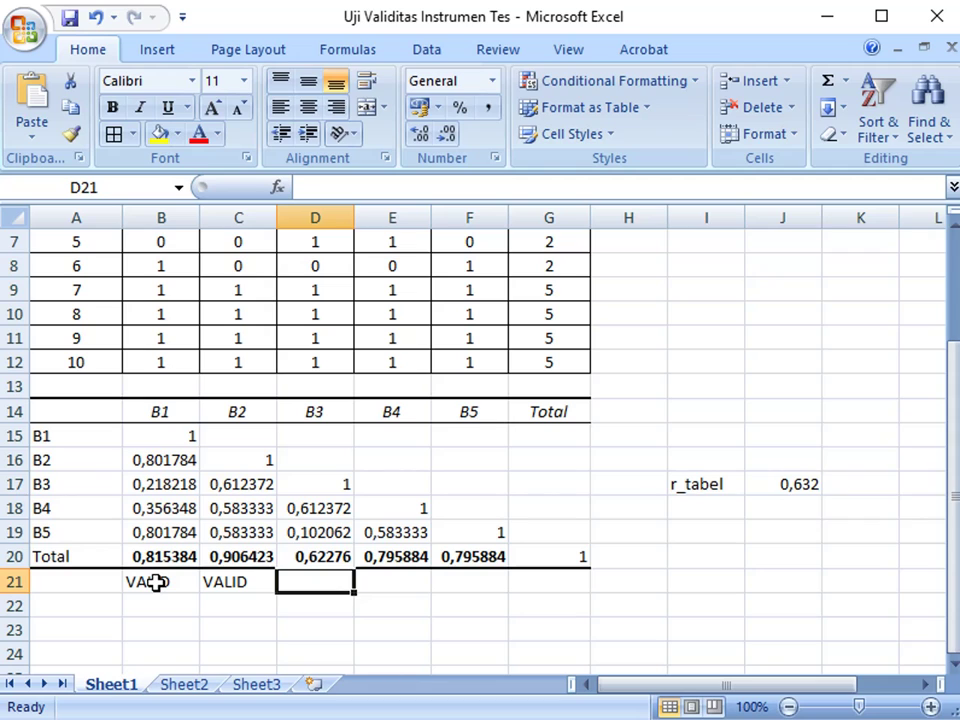
Enter T. VALID in D21 for item B3, and VALID in E21 and F21 for items B4 and B5
text(T.)
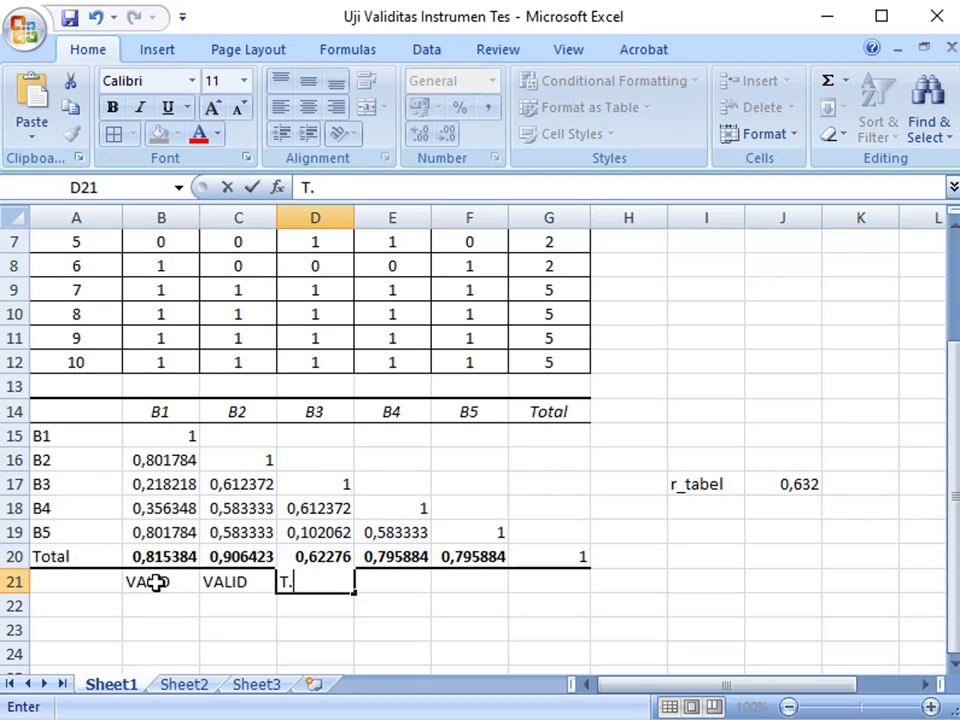
text( VALID)
key(Tab)
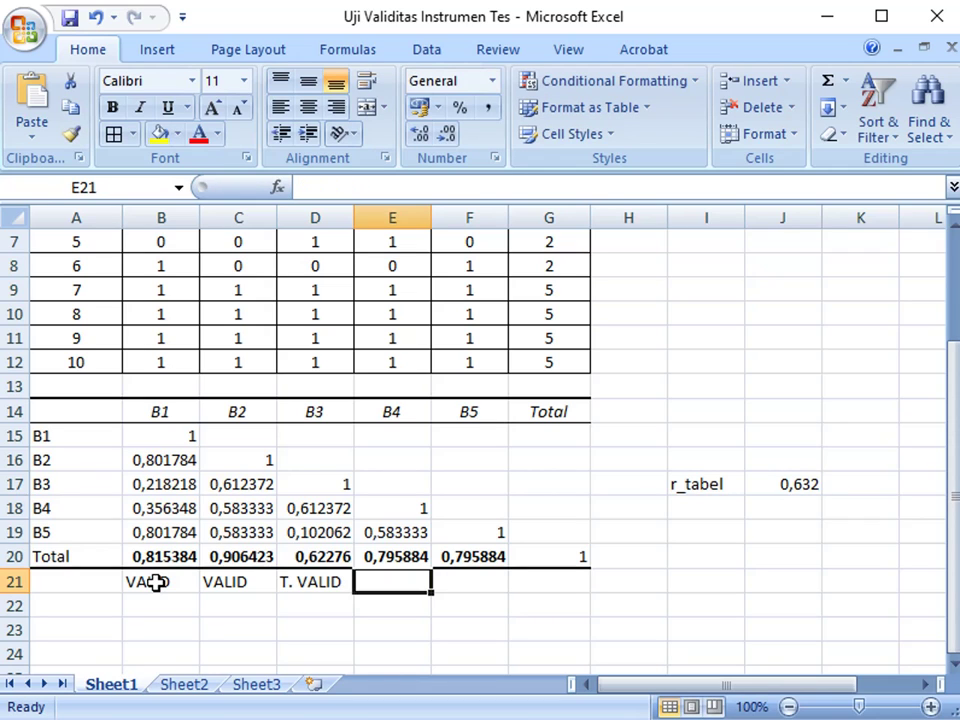
text(VALID)
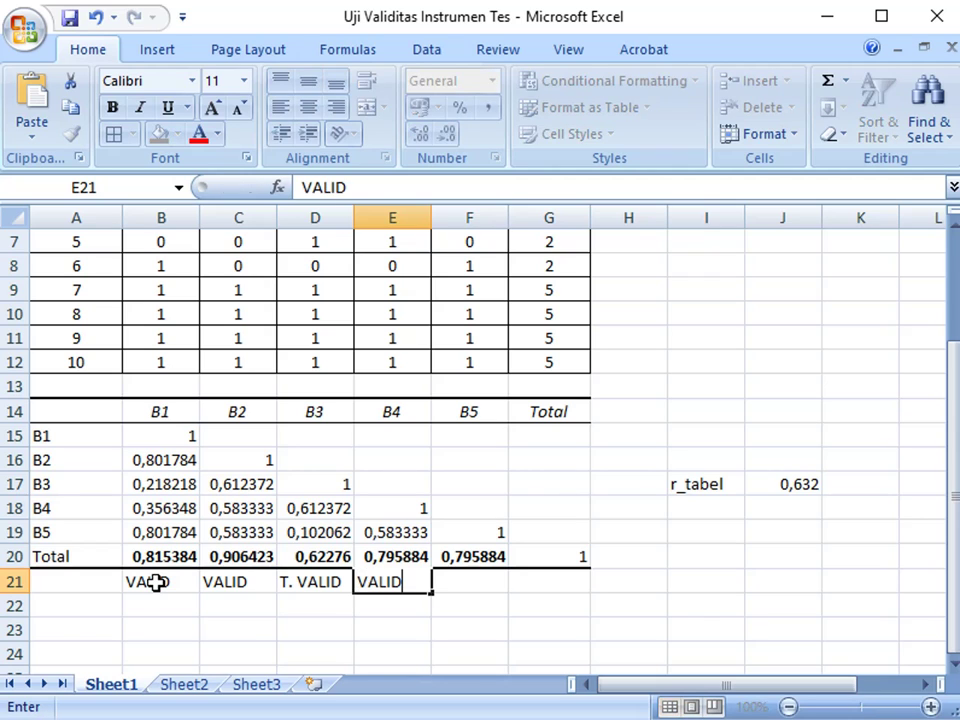
key(Tab)
text(B)
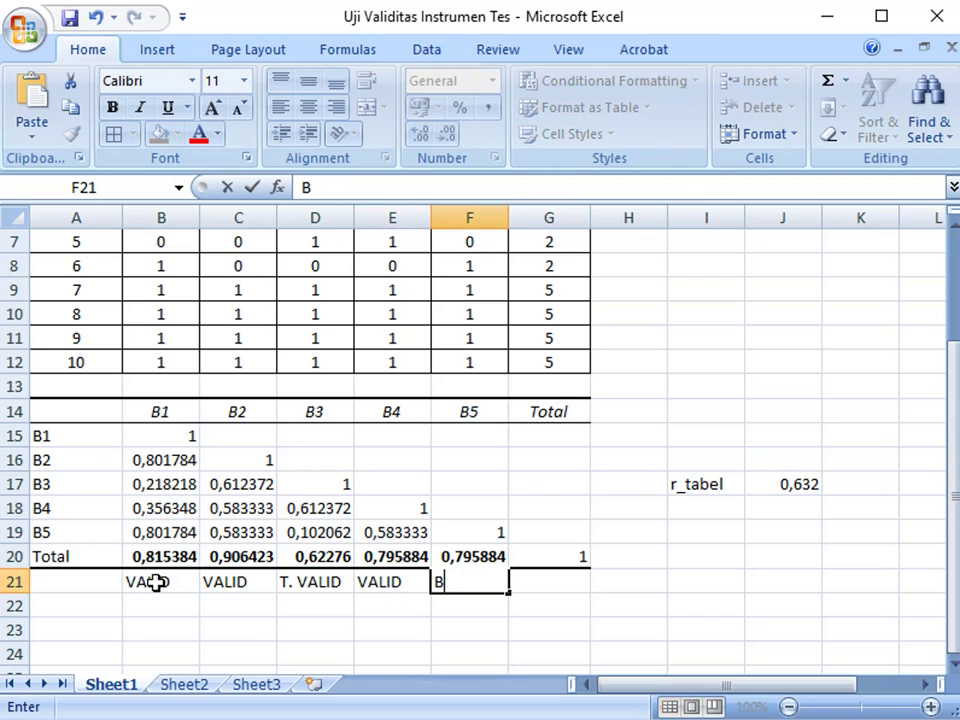
key(BackSpace)
text(VALID)
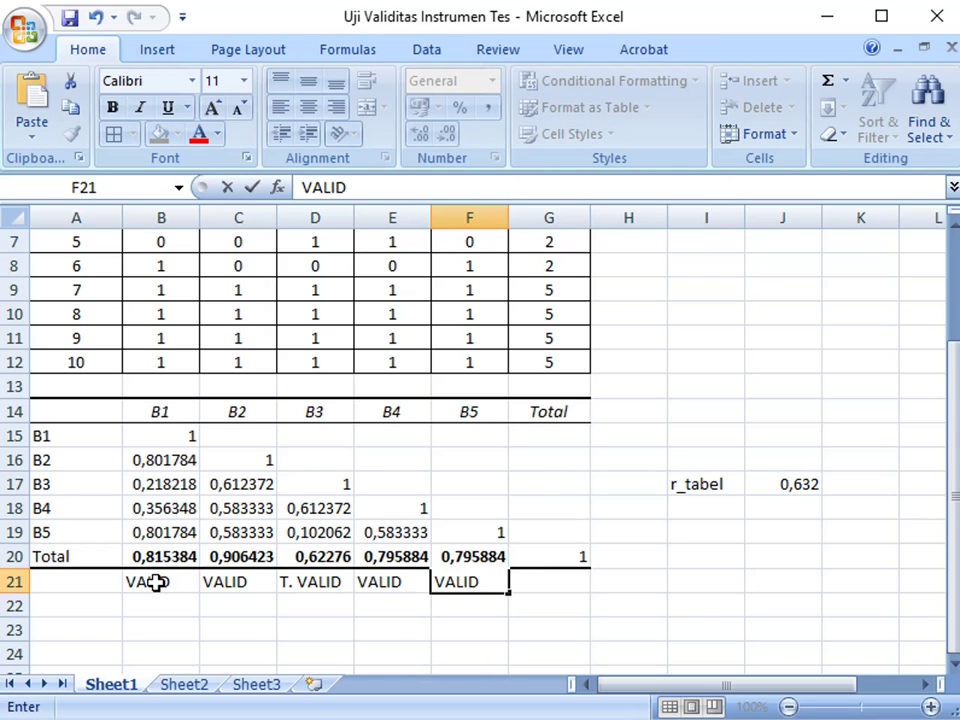
click(216, 647)
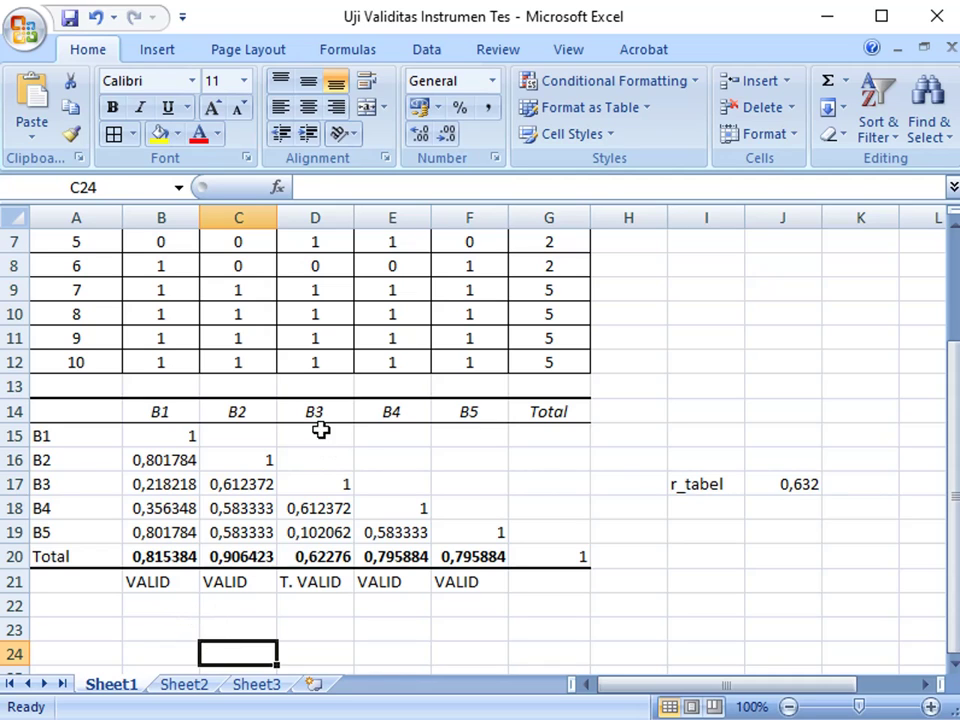
Copy the item scores and total scores of all ten respondents, cells B3:G12
drag(321, 409, 328, 581)
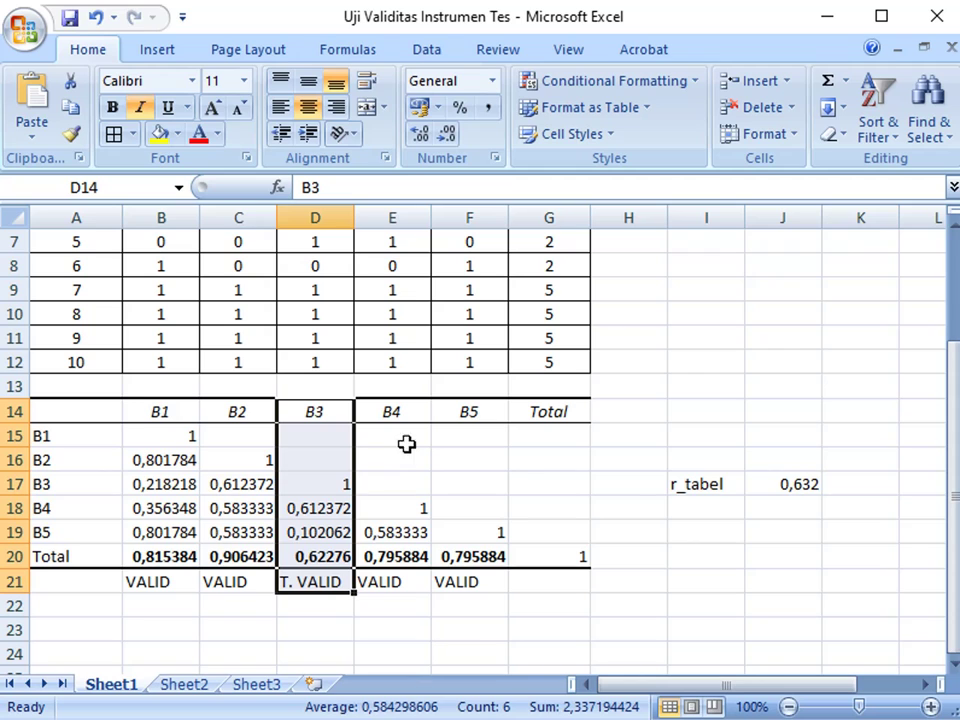
click(699, 719)
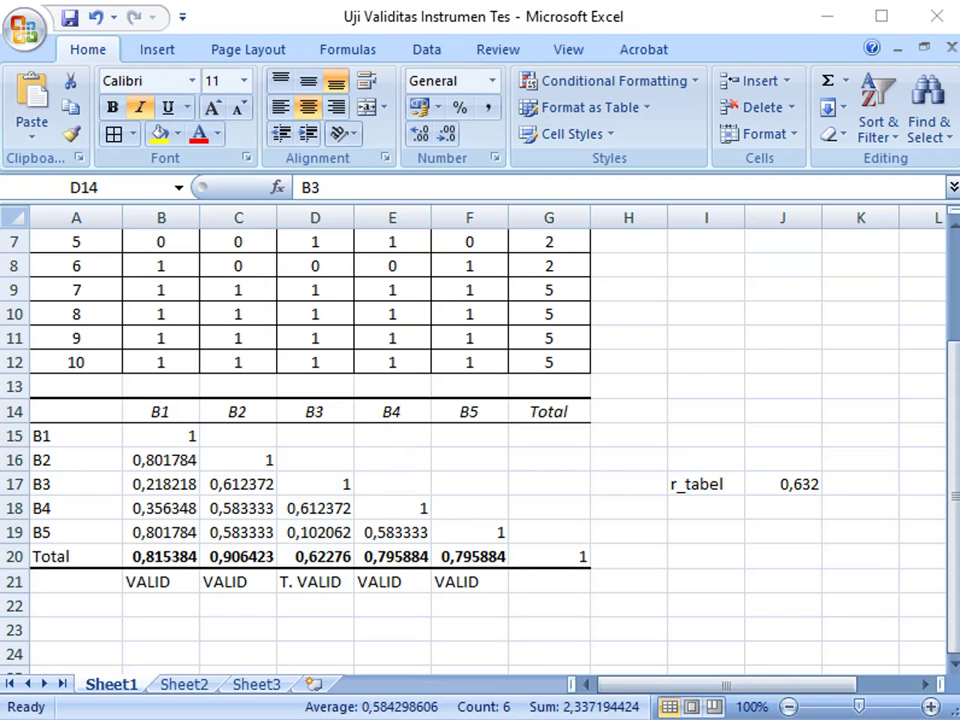
scroll(133, 342, up, 2)
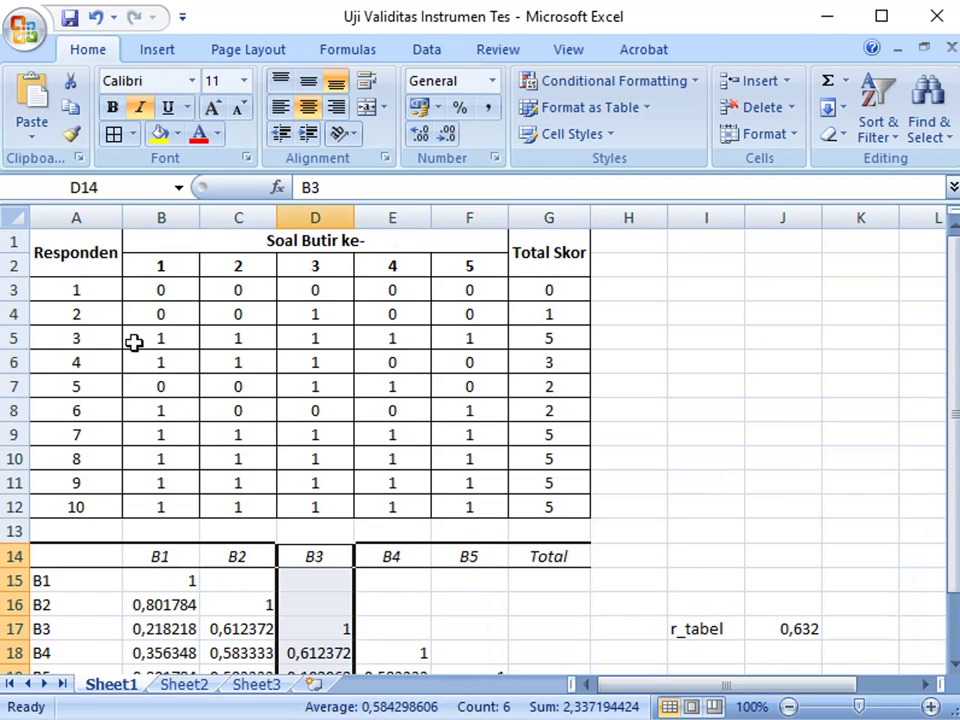
drag(148, 289, 542, 503)
key(ctrl+c)
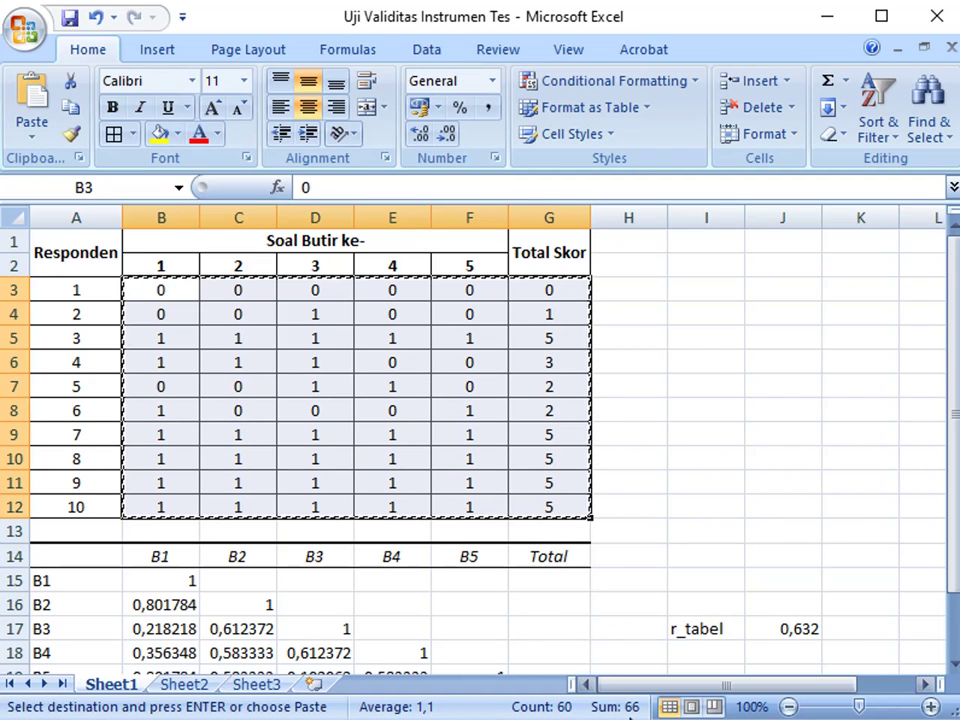
Switch to SPSS Statistics and paste the copied scores into the empty dataset, starting at the first cell
mouse_move(652, 716)
click(620, 660)
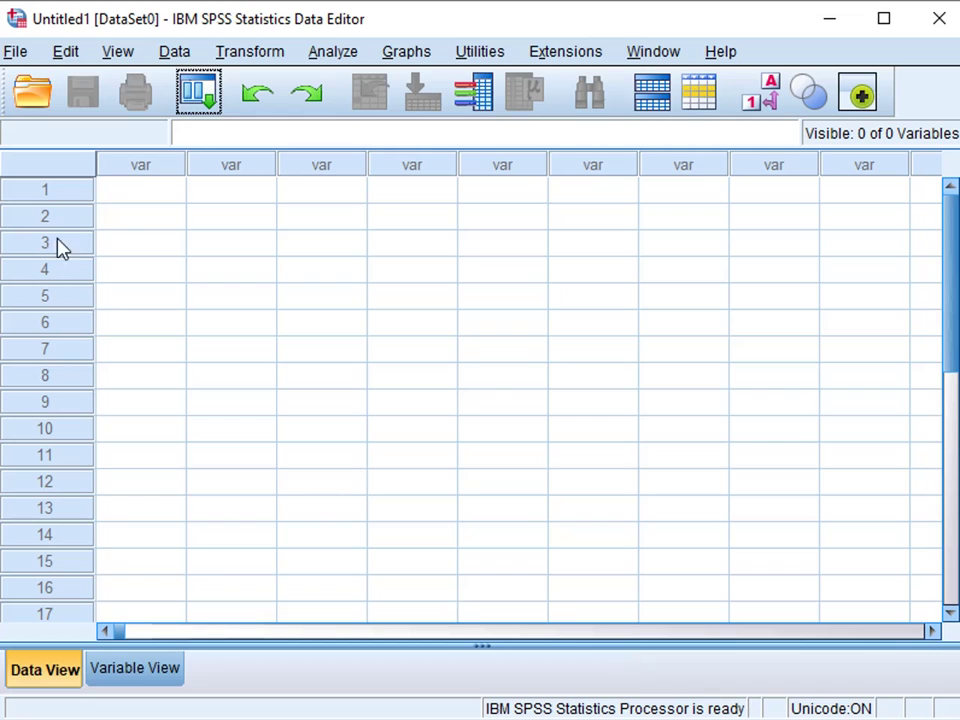
click(123, 200)
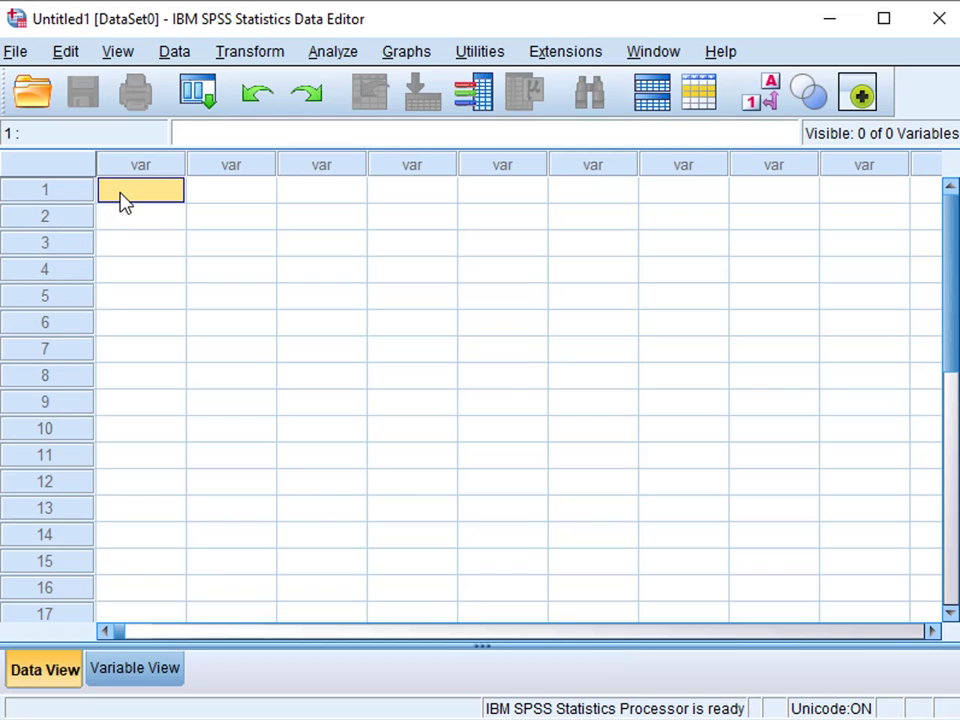
key(ctrl+v)
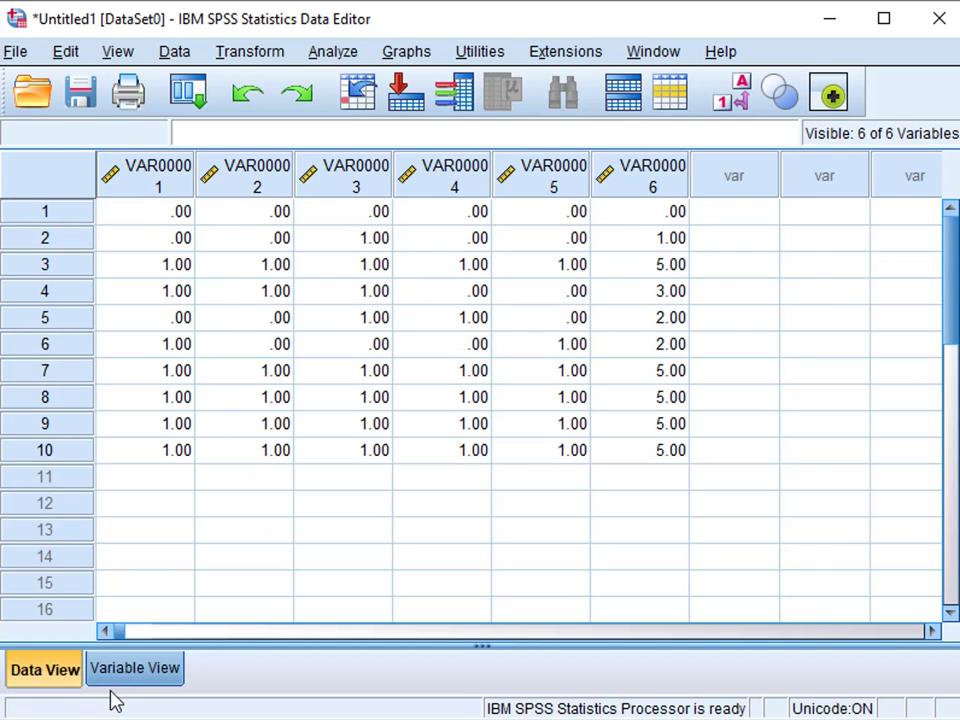
Rename the first three variables, VAR00001 to VAR00003, as B1, B2 and B3
click(150, 672)
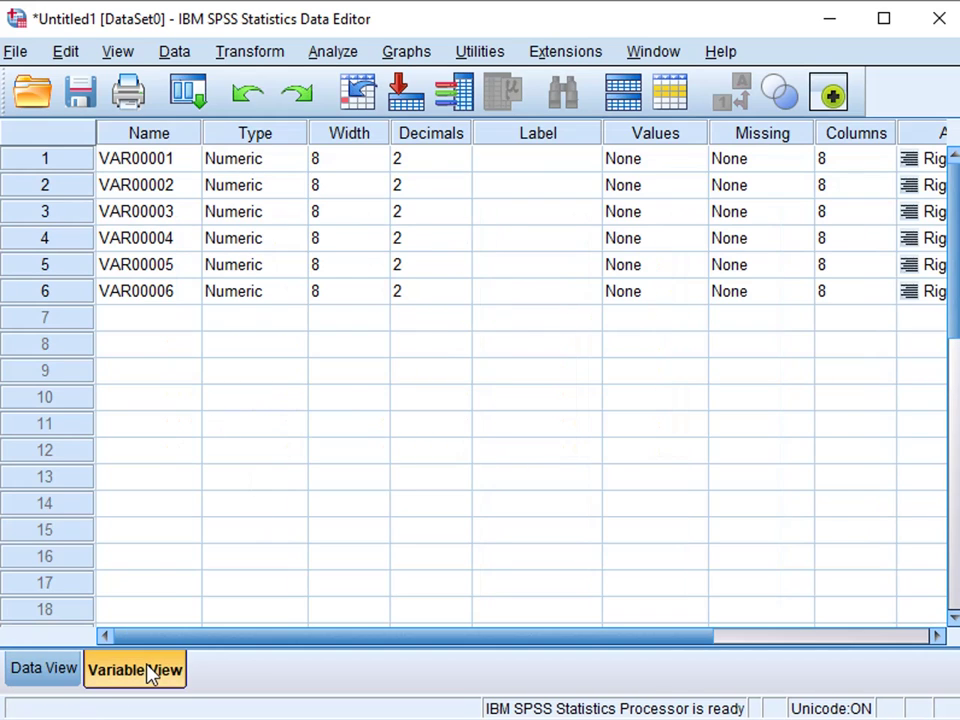
click(162, 167)
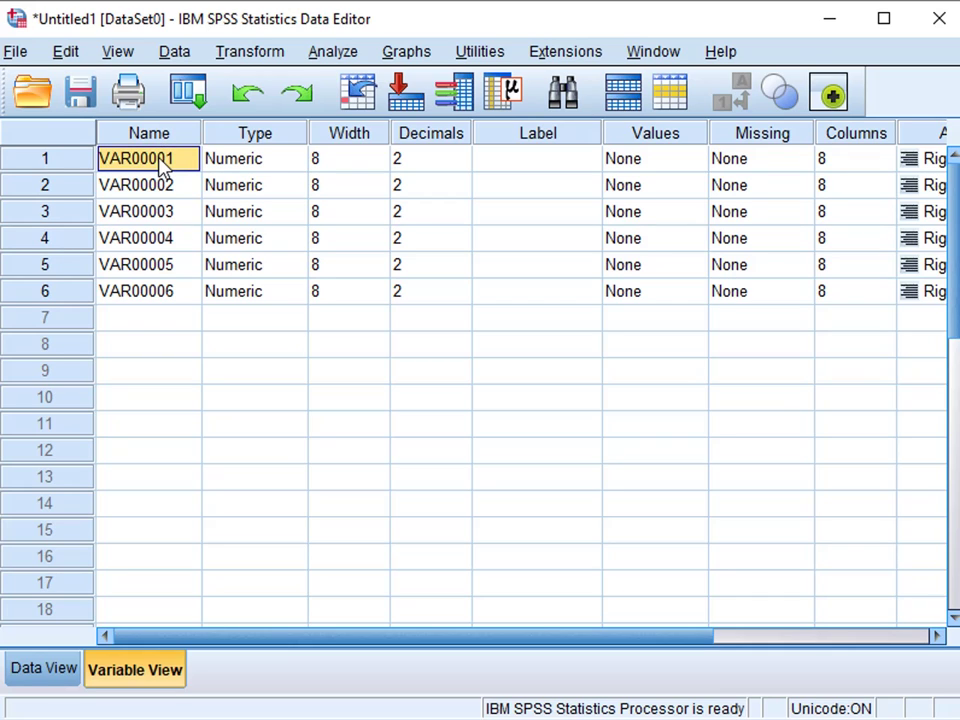
text(b)
key(BackSpace)
text(B1)
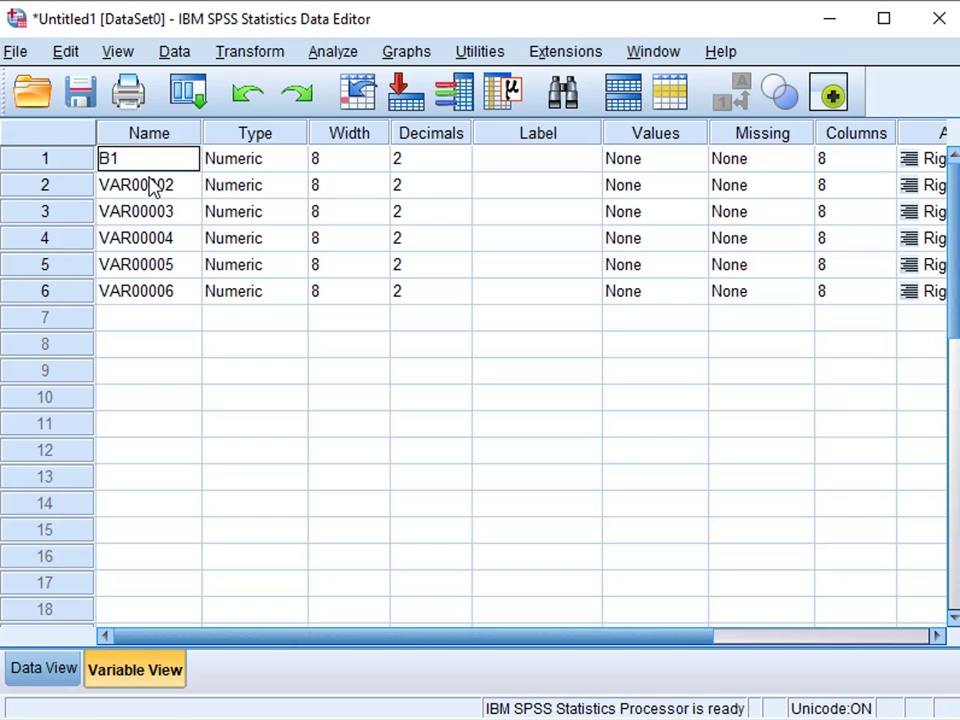
click(148, 190)
text(B2)
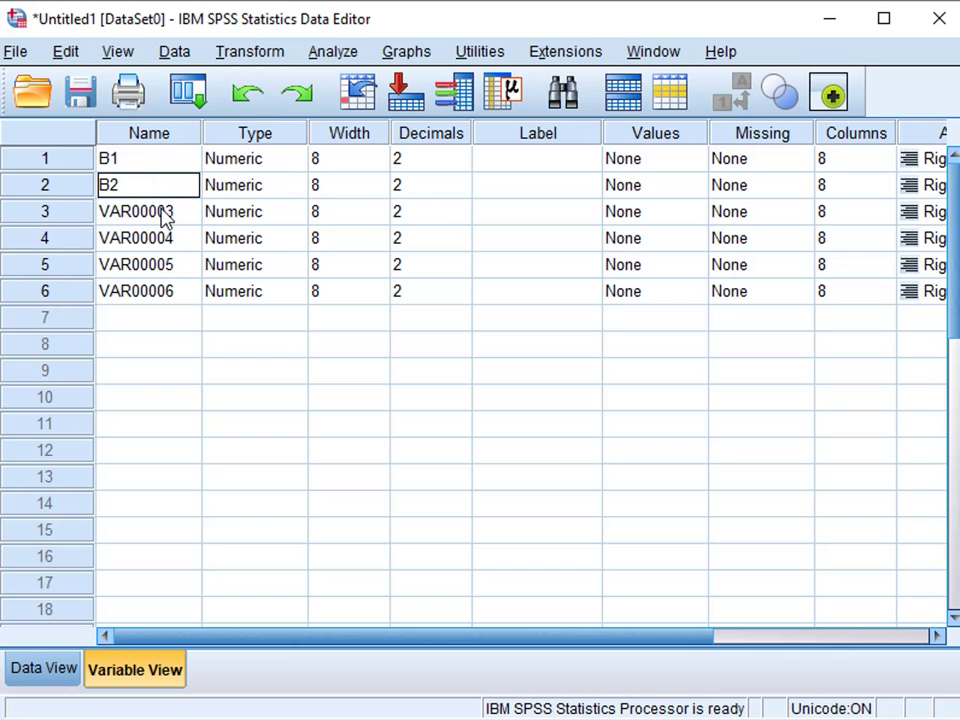
click(164, 216)
text(B3)
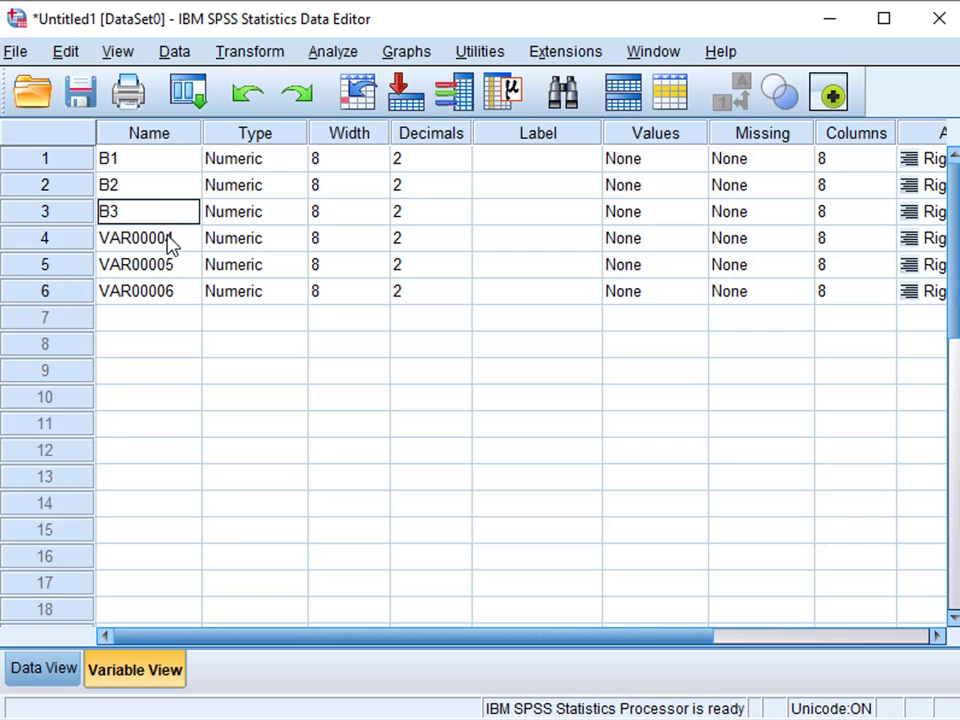
Rename the variables VAR00004 to VAR00006 as B4, B5 and TOTAL
click(168, 240)
text(B4)
click(176, 263)
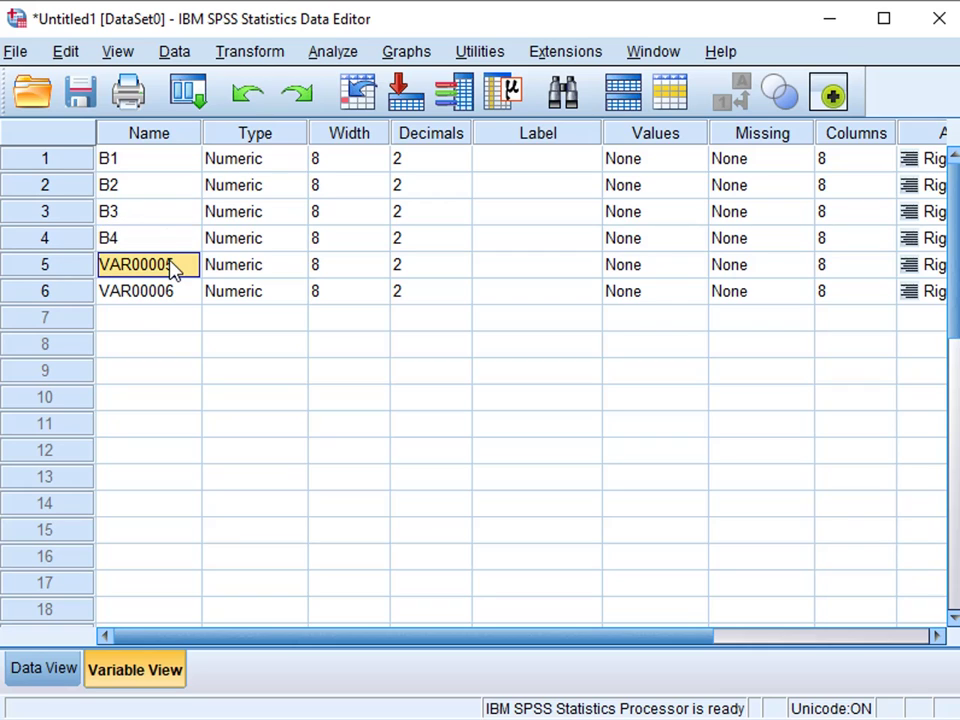
text(B5)
click(176, 296)
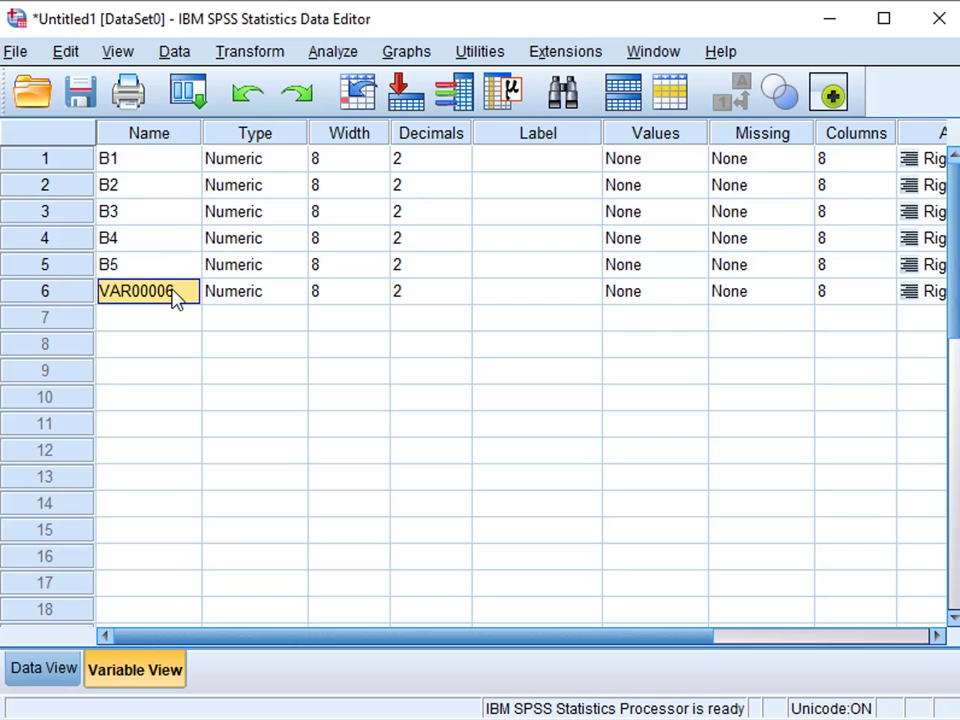
text(TOTAL)
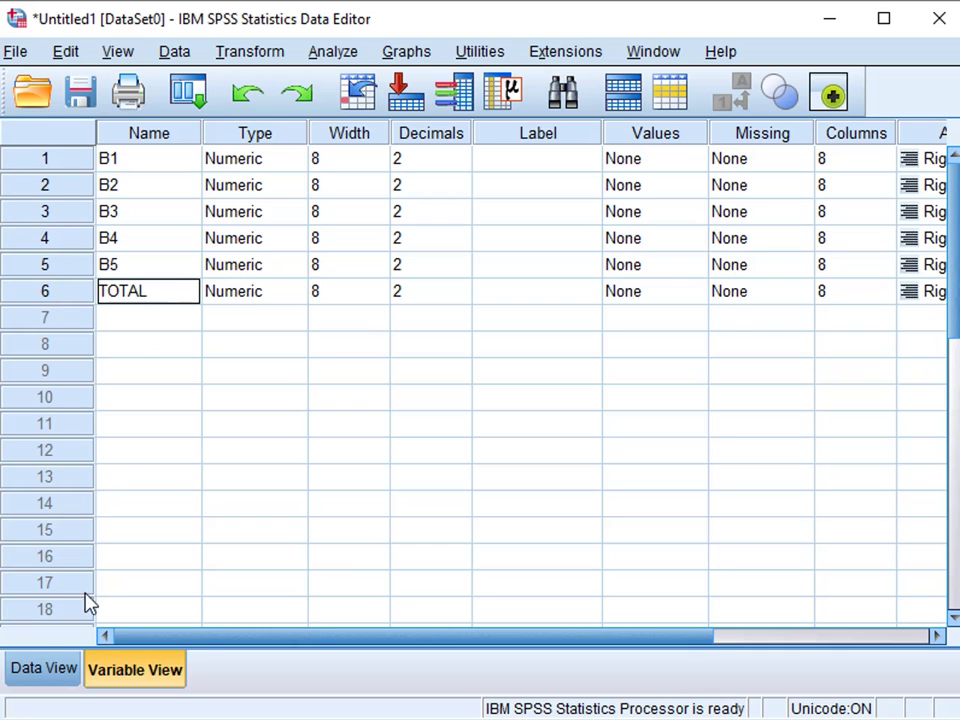
Start a bivariate correlation analysis on the dataset and add B1, B2 and B3 to its variables
click(57, 667)
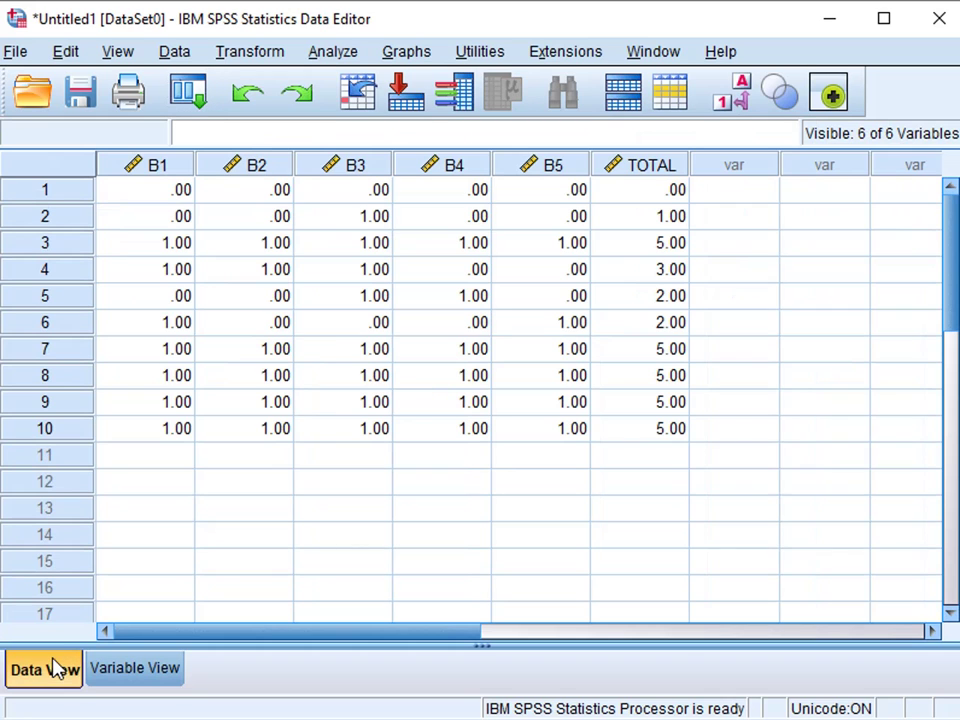
click(333, 52)
mouse_move(439, 261)
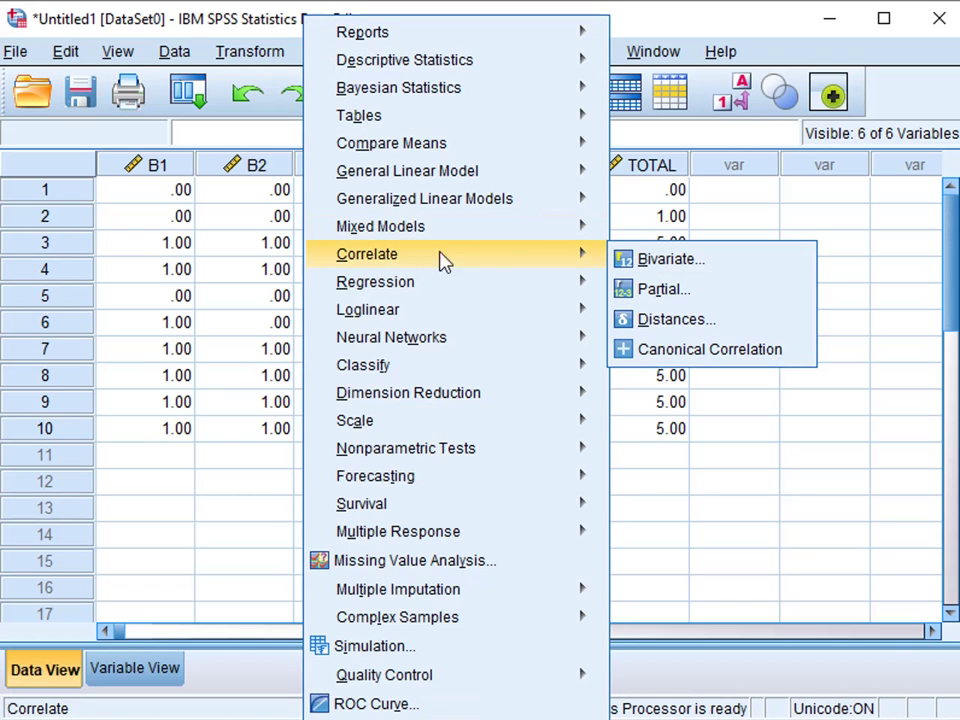
click(637, 259)
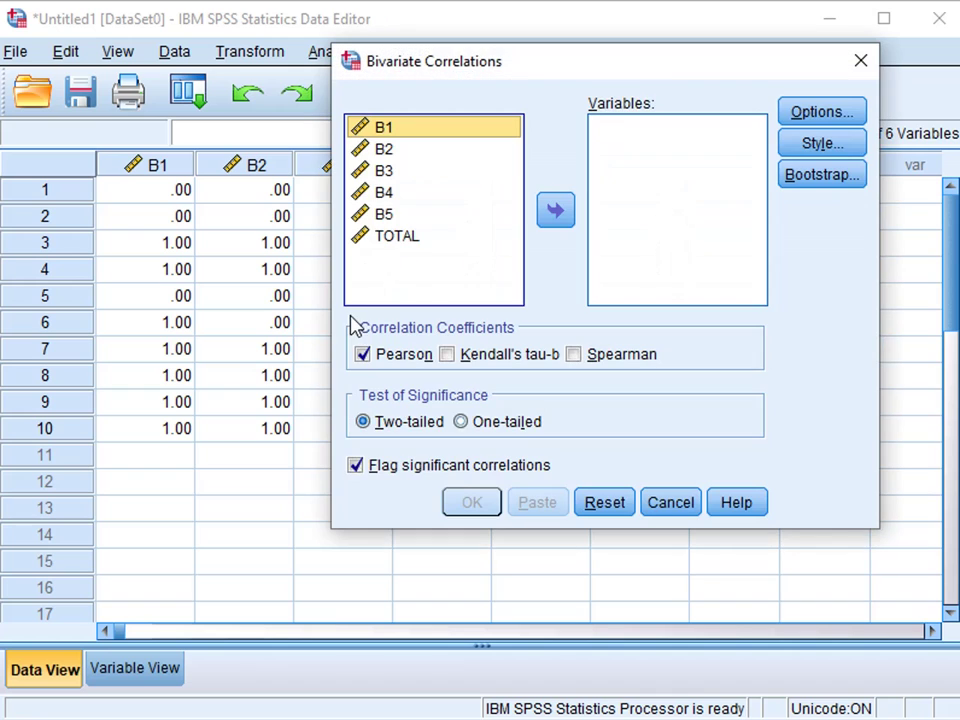
click(552, 215)
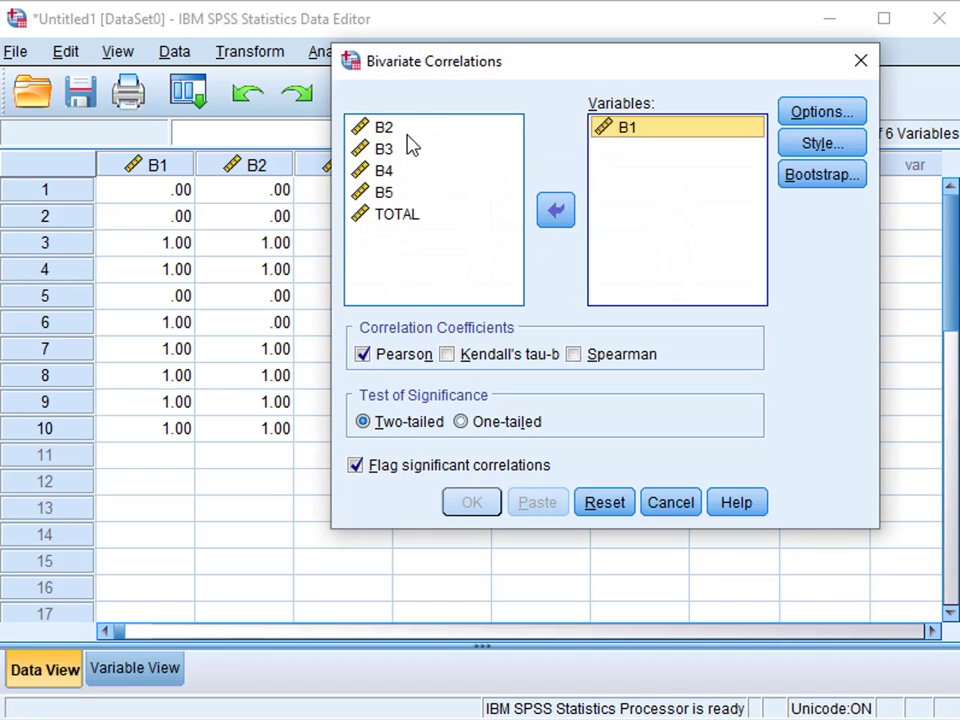
click(383, 132)
click(557, 211)
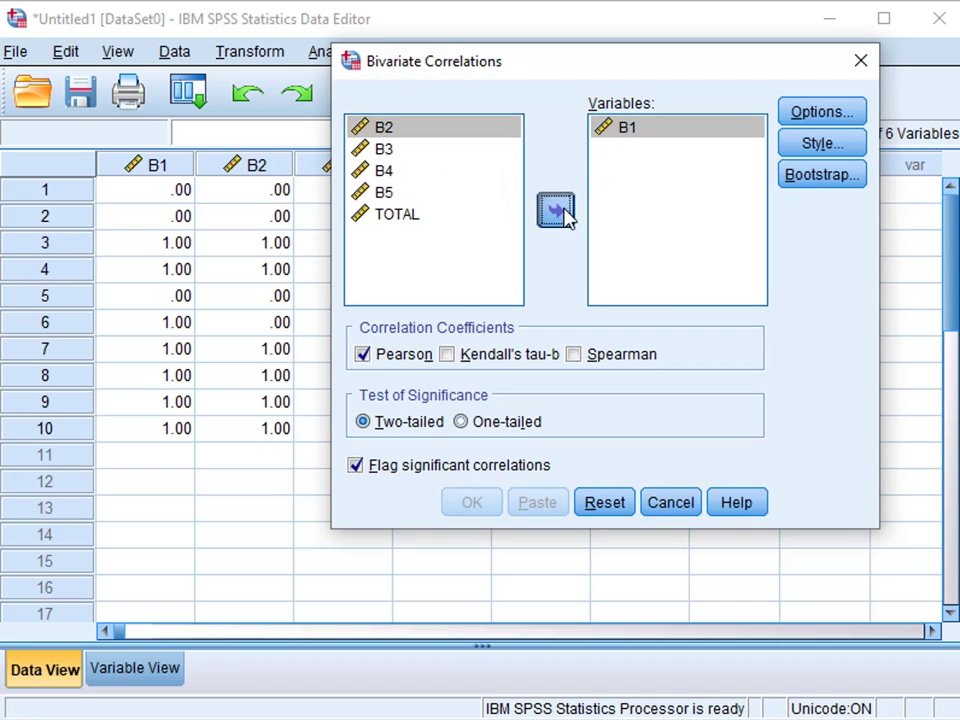
click(383, 128)
click(558, 215)
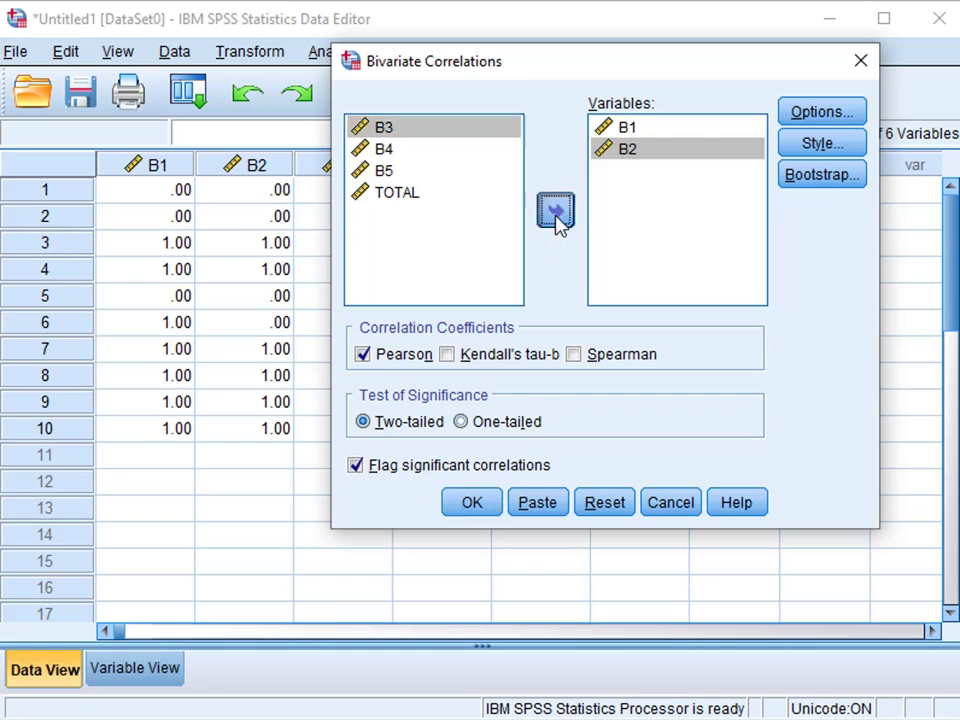
Add B4, B5 and TOTAL to the correlation variables and run the two-tailed Pearson correlation
click(380, 131)
click(545, 210)
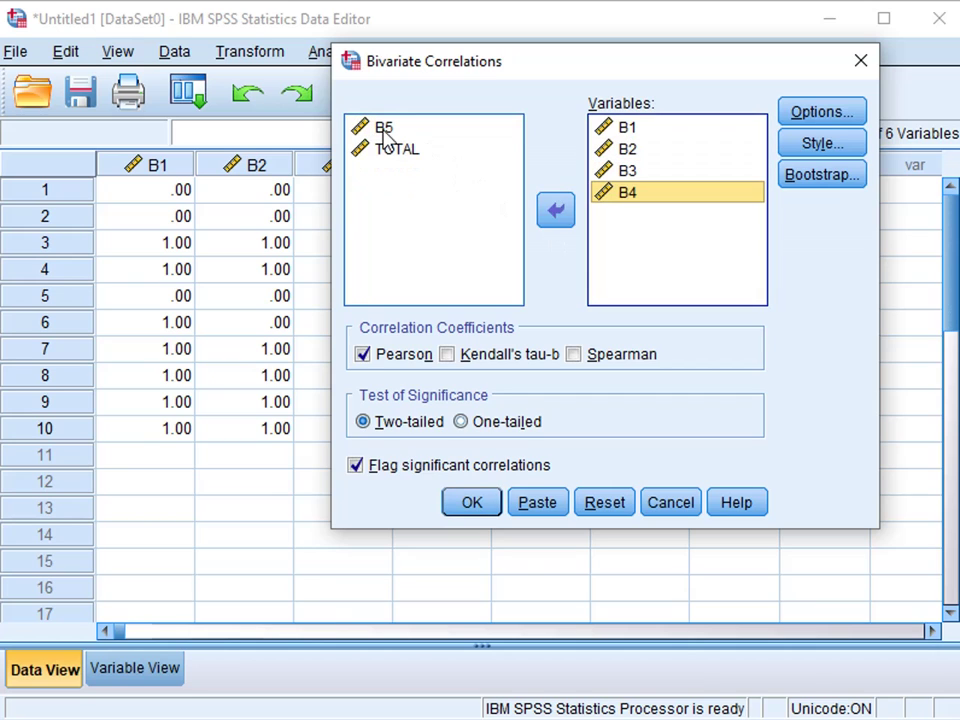
click(381, 131)
click(558, 212)
click(394, 147)
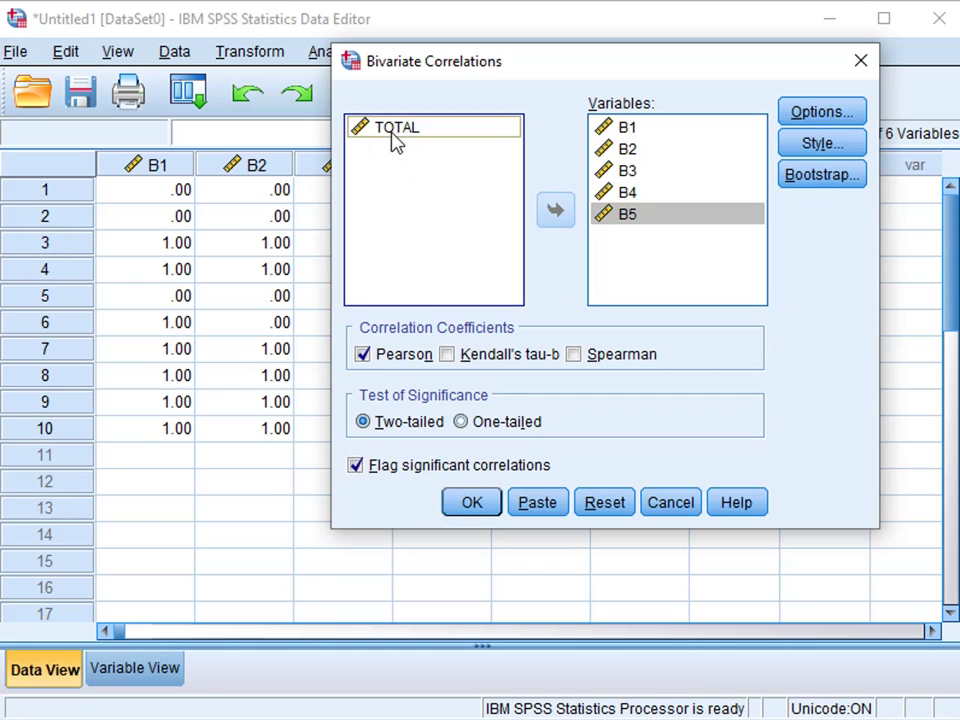
click(554, 209)
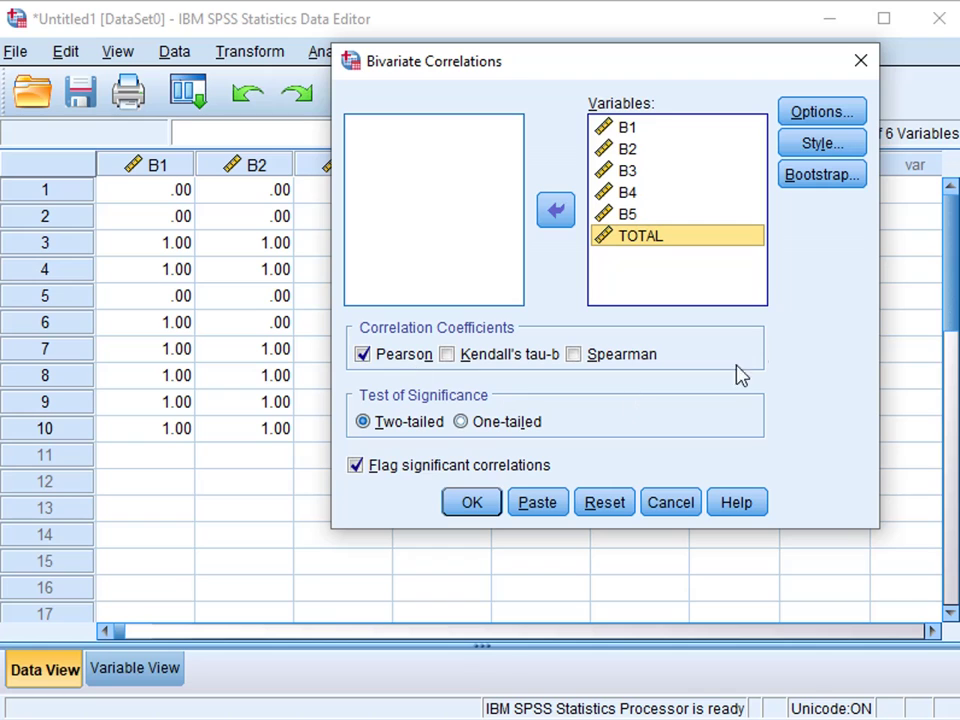
click(466, 506)
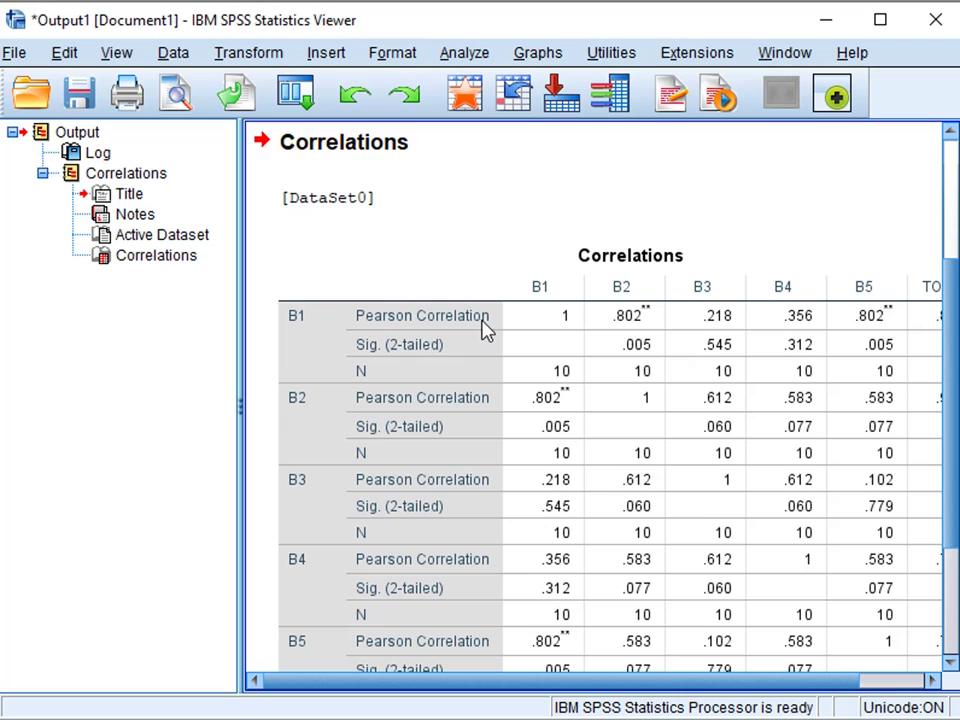
Examine the Pearson correlation and significance of each item with TOTAL in the Correlations output table
drag(660, 680, 739, 672)
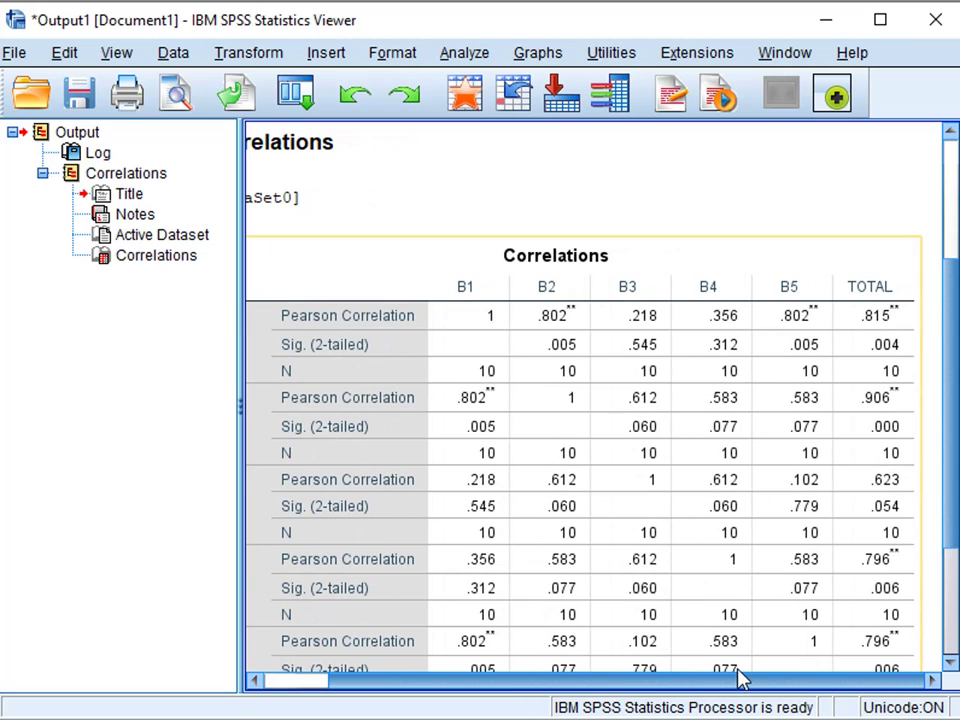
scroll(705, 560, down, 5)
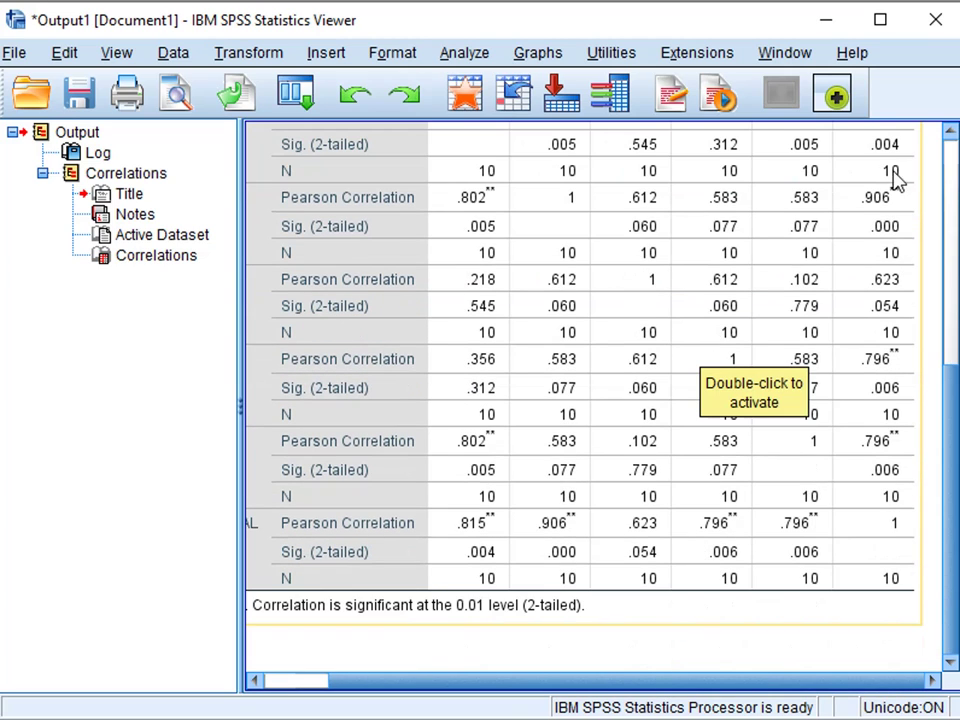
click(453, 530)
scroll(453, 530, down, 2)
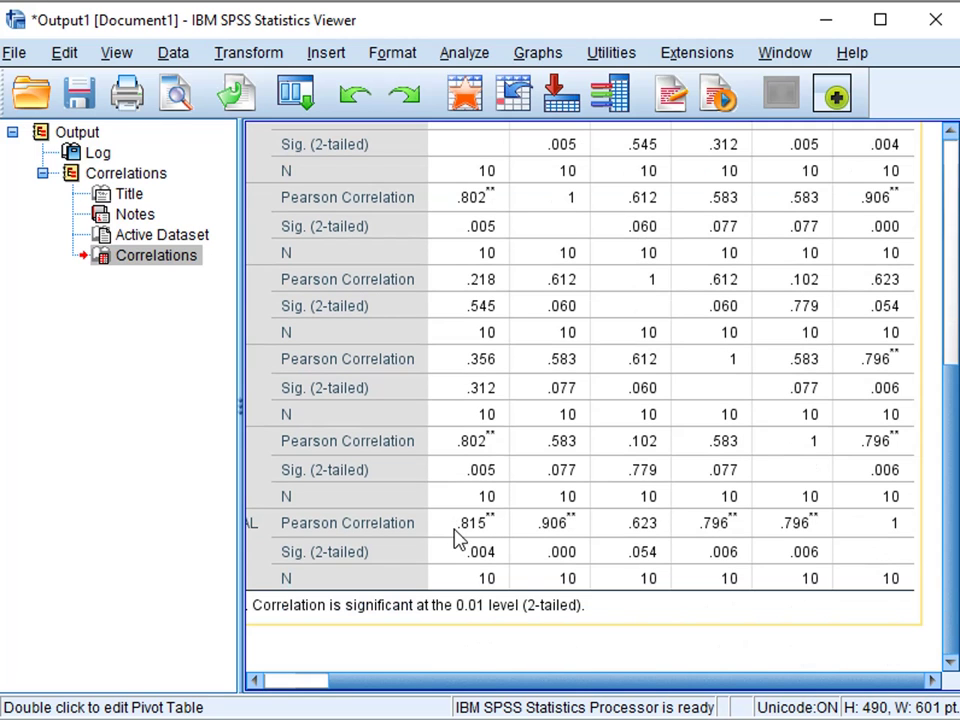